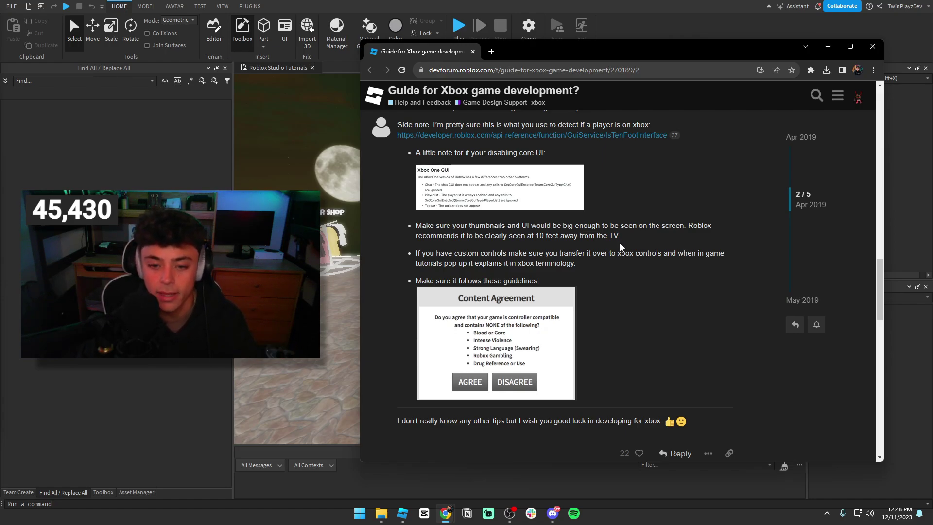
# - Read through the DevForum guide on Xbox game development, from the gamepad tips to the Content Agreement guidelines
pyautogui.scroll(3, 619, 243)
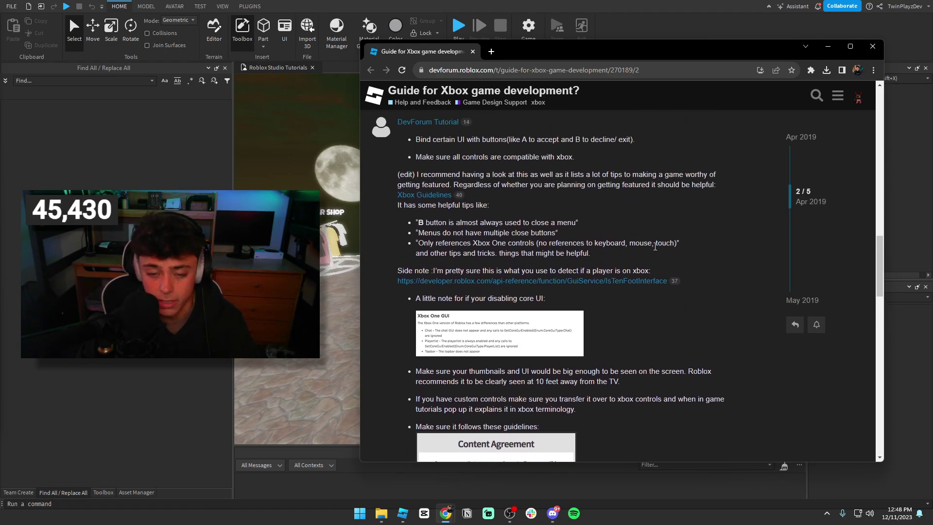
pyautogui.scroll(3, 649, 252)
pyautogui.scroll(8, 606, 277)
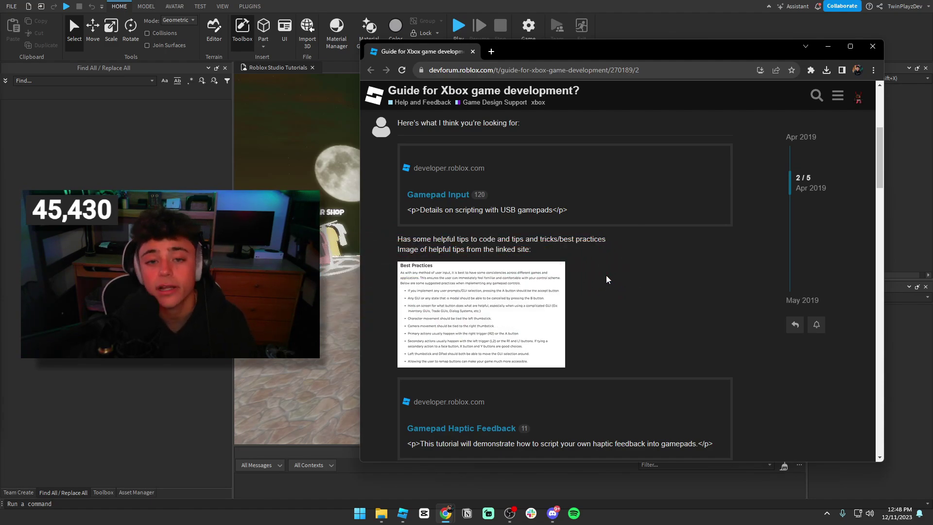
pyautogui.scroll(-15, 622, 279)
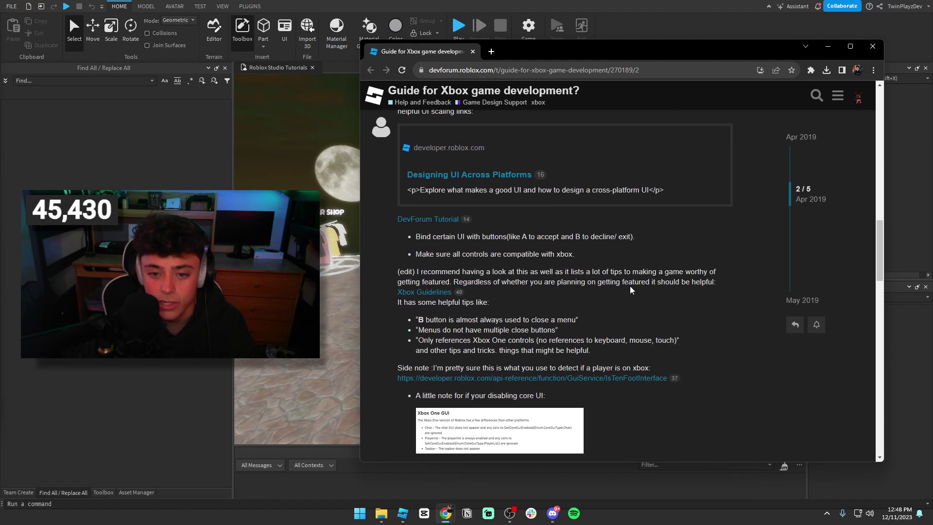
pyautogui.scroll(15, 642, 280)
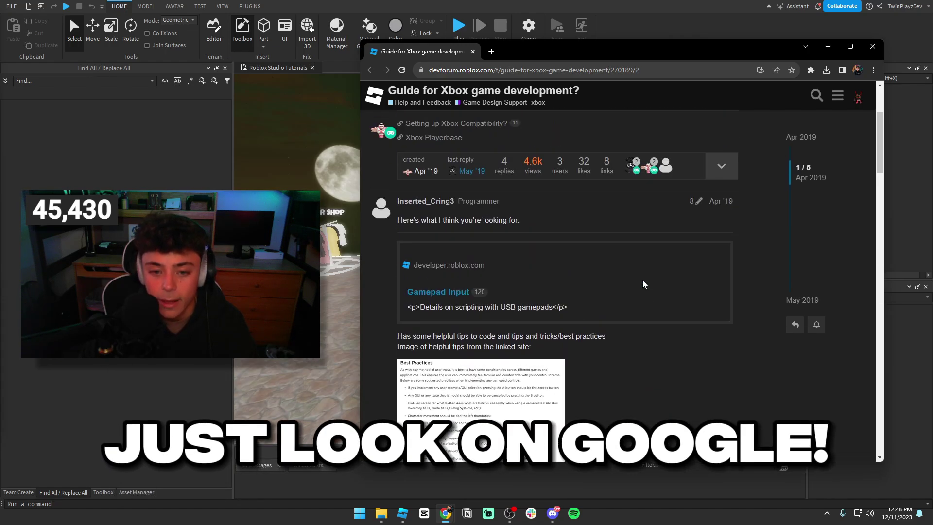
pyautogui.scroll(-10, 535, 203)
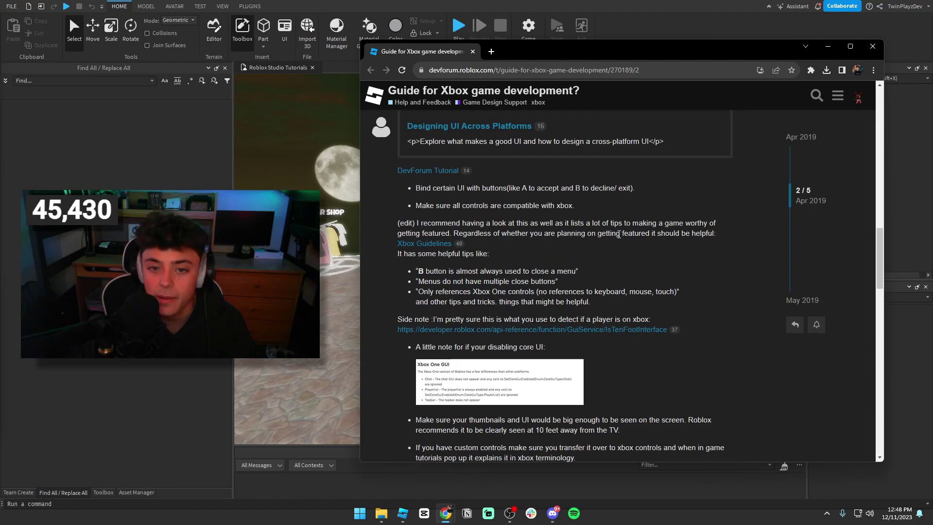
pyautogui.scroll(-2, 597, 247)
pyautogui.scroll(-2, 590, 245)
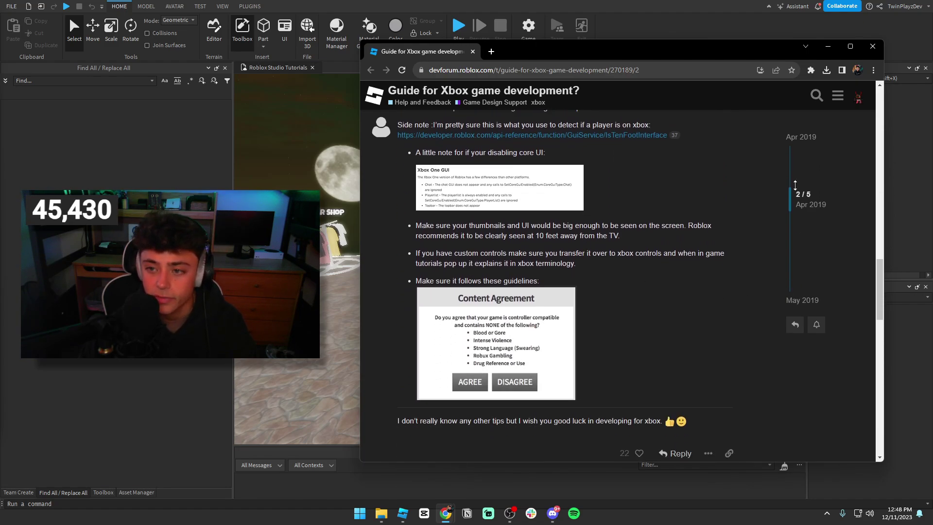
# - Switch to Roblox Studio by minimizing the browser, and widen the Find All / Replace All panel
pyautogui.click(827, 47)
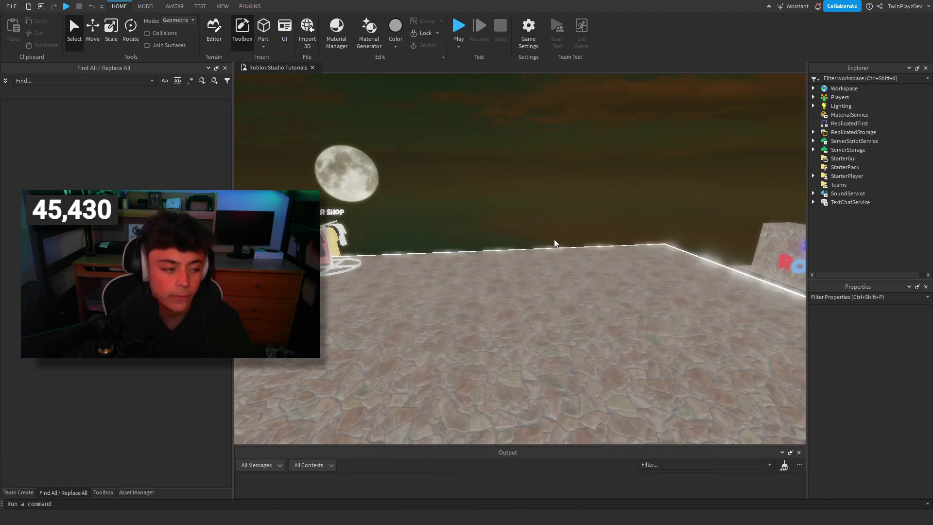
pyautogui.moveTo(551, 214); pyautogui.dragTo(552, 215, button='right')
pyautogui.press('s')
pyautogui.press('w')
pyautogui.moveTo(234, 154); pyautogui.dragTo(337, 149)
pyautogui.scroll(-5, 643, 206)
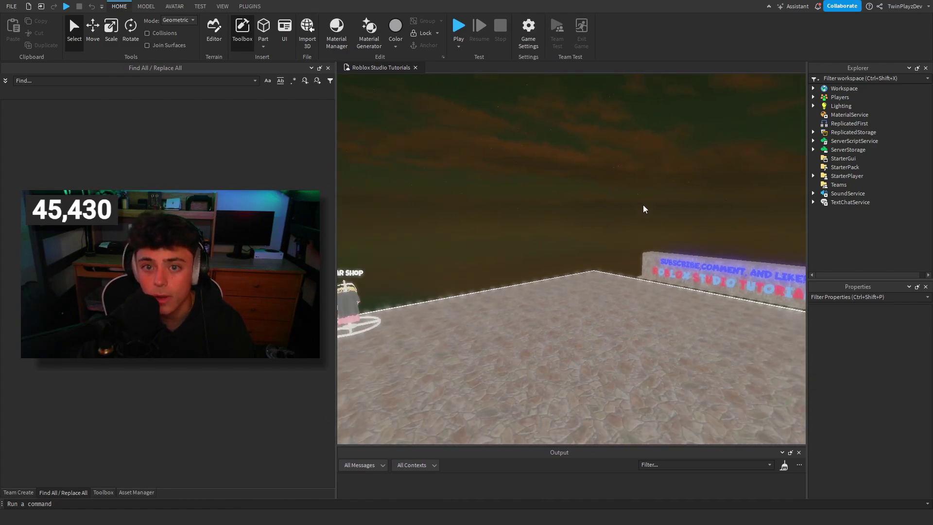
pyautogui.scroll(5, 555, 217)
pyautogui.press('d')
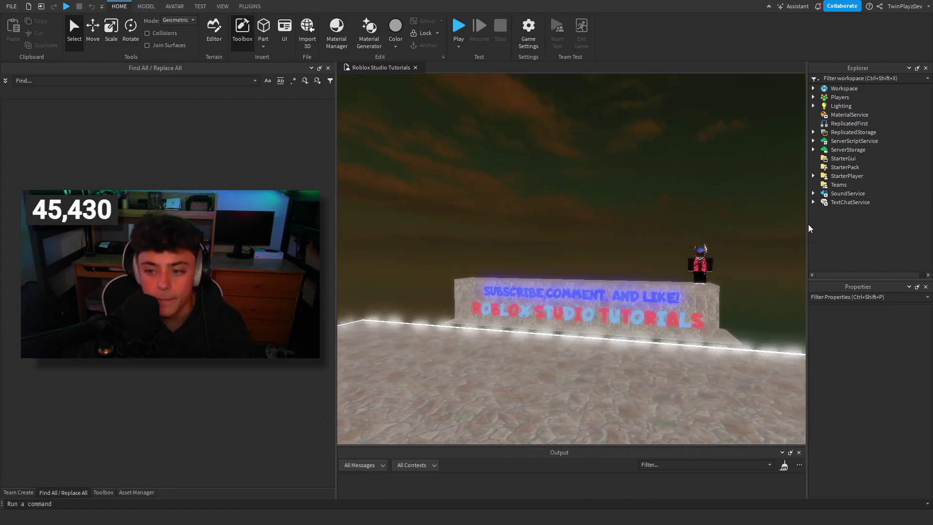
pyautogui.scroll(-3, 514, 237)
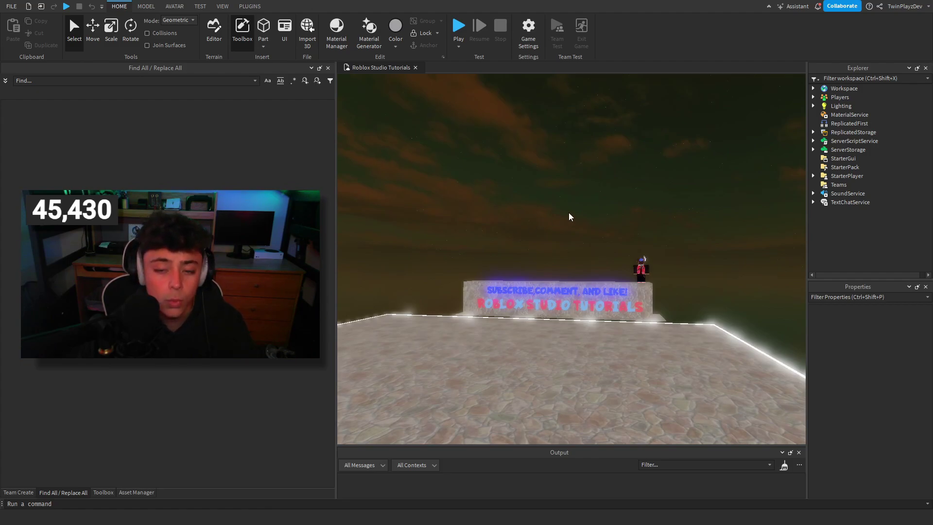
pyautogui.press('s')
pyautogui.press('a')
pyautogui.press('s')
pyautogui.press('a')
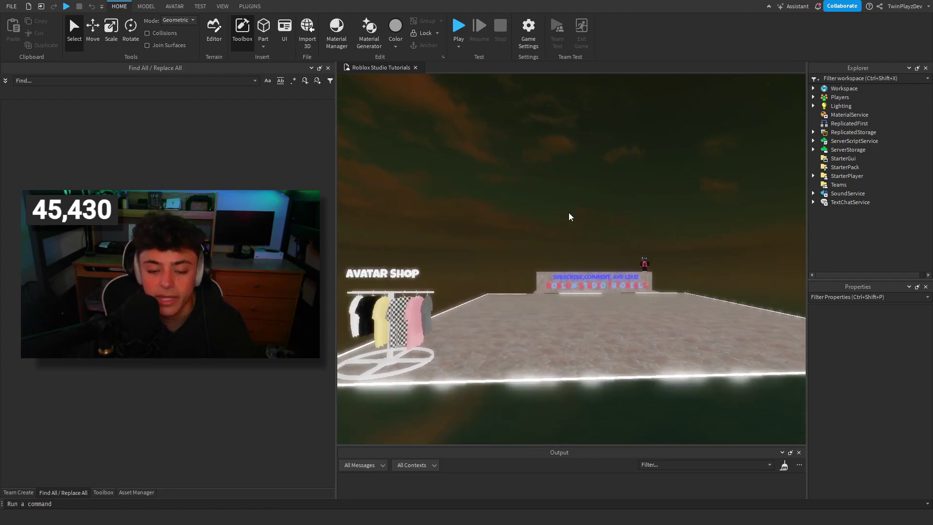
pyautogui.moveTo(569, 212); pyautogui.dragTo(569, 212, button='right')
pyautogui.press('w')
pyautogui.press('w')
pyautogui.press('a')
pyautogui.press('w')
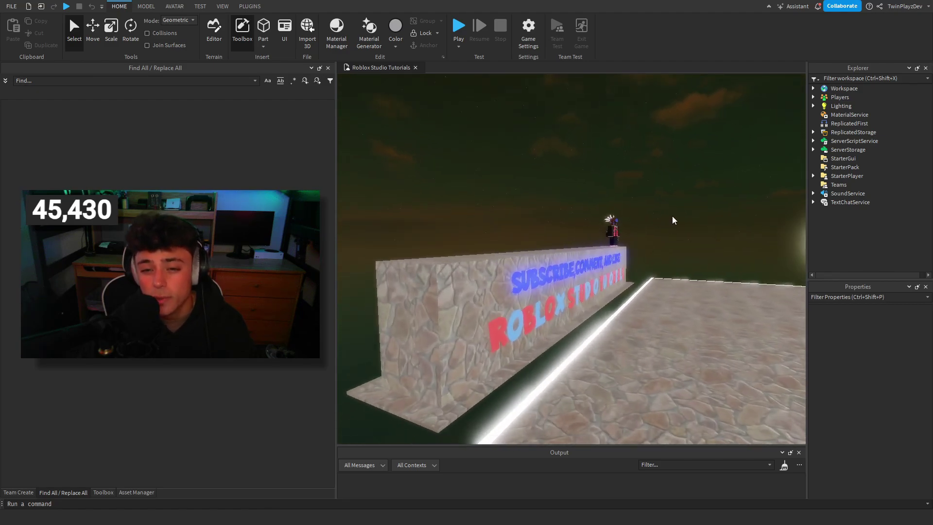
pyautogui.press('d')
pyautogui.moveTo(706, 218); pyautogui.dragTo(705, 218, button='right')
pyautogui.press('s')
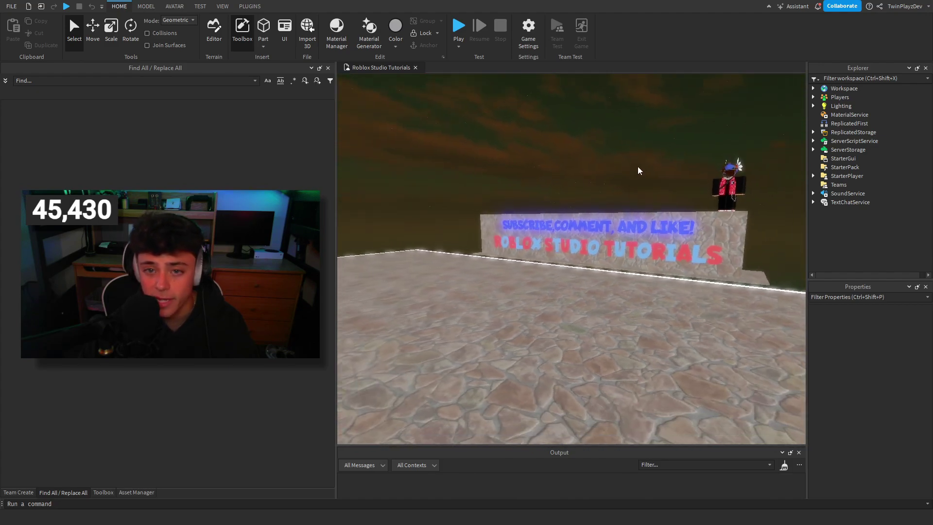
# - Open the Game Settings at the Playable Devices options in Basic Info and move the dialog clear of the webcam area
pyautogui.click(526, 33)
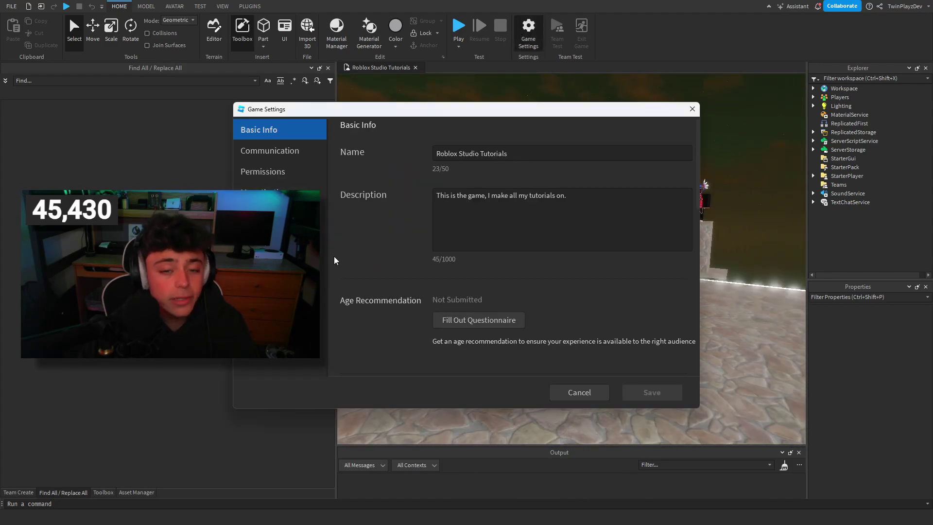
pyautogui.click(300, 155)
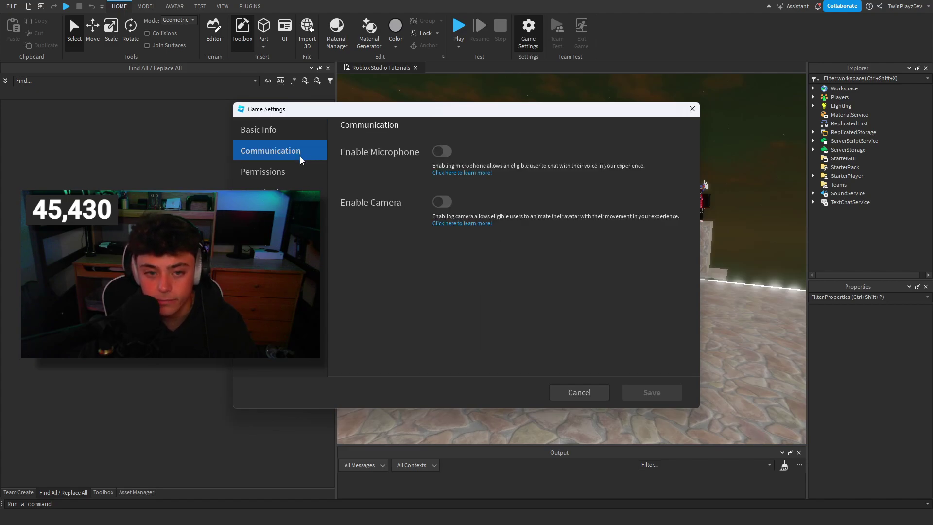
pyautogui.click(291, 132)
pyautogui.scroll(-5, 462, 282)
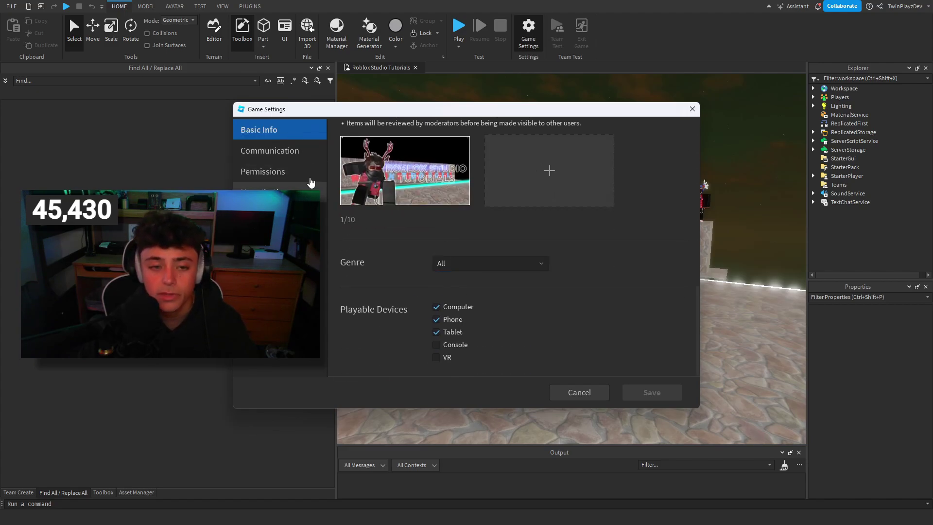
pyautogui.moveTo(421, 115); pyautogui.dragTo(546, 118)
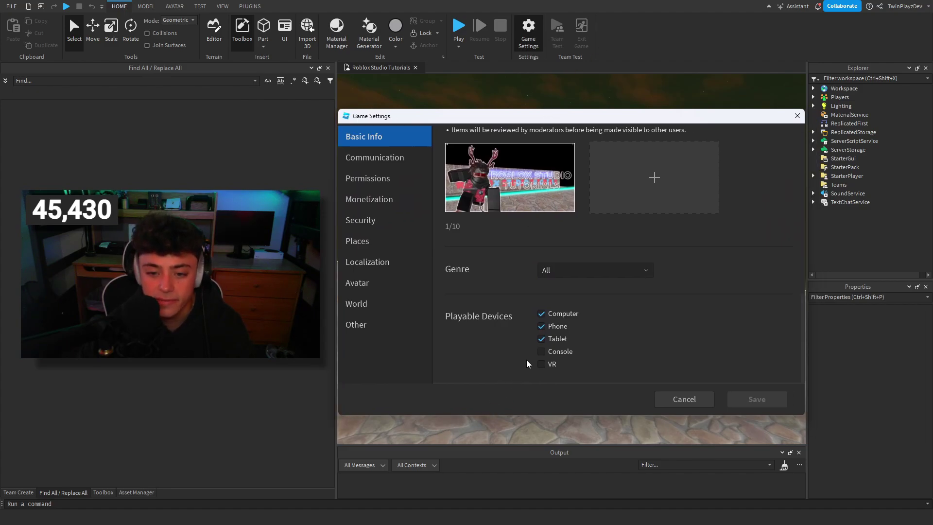
# - Try the VR and Console options under Playable Devices, and close the game settings without saving
pyautogui.click(543, 365)
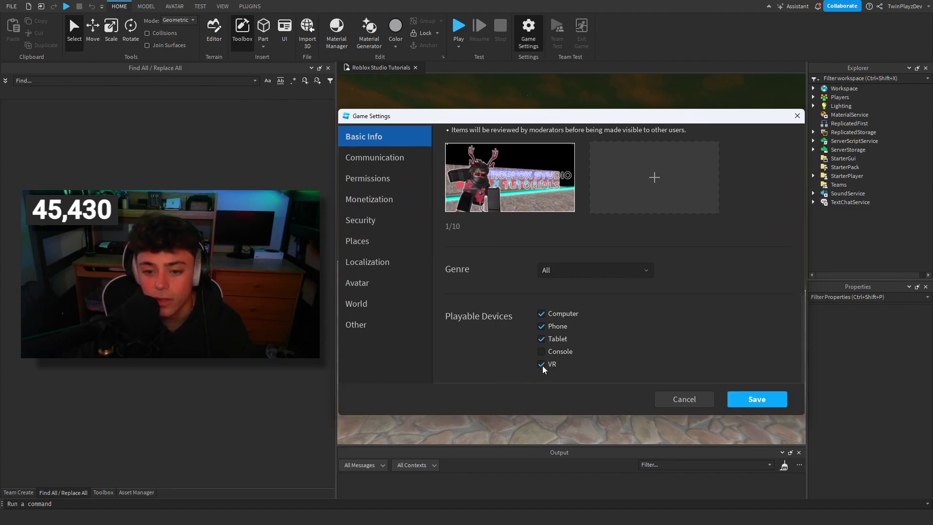
pyautogui.click(542, 366)
pyautogui.click(541, 353)
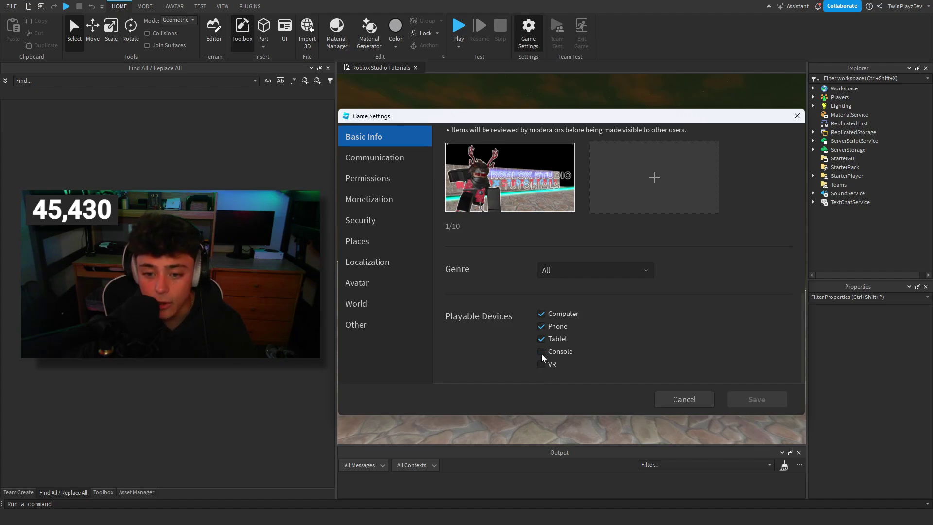
pyautogui.click(542, 352)
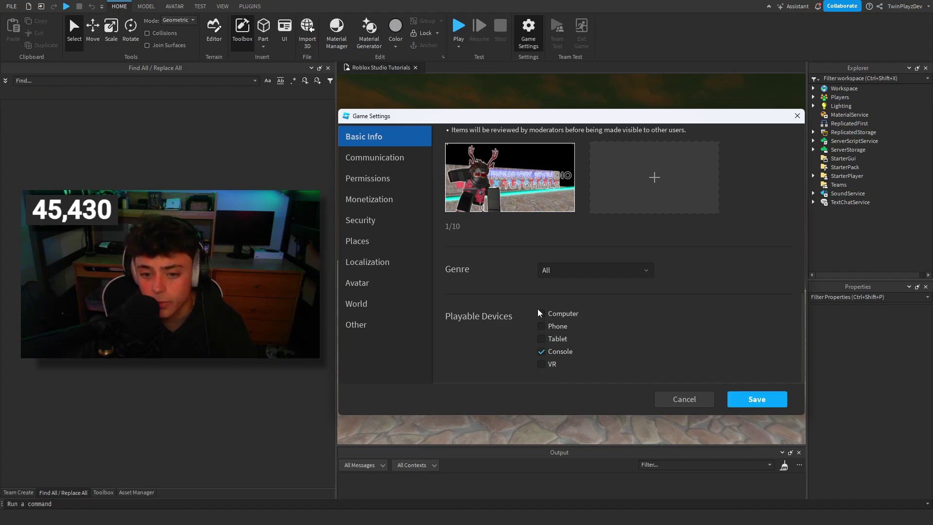
pyautogui.click(540, 352)
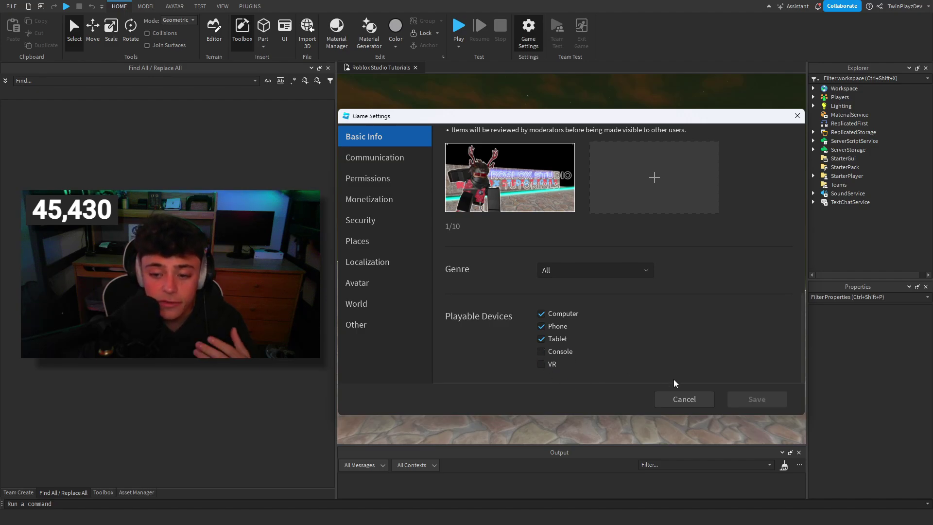
pyautogui.click(684, 398)
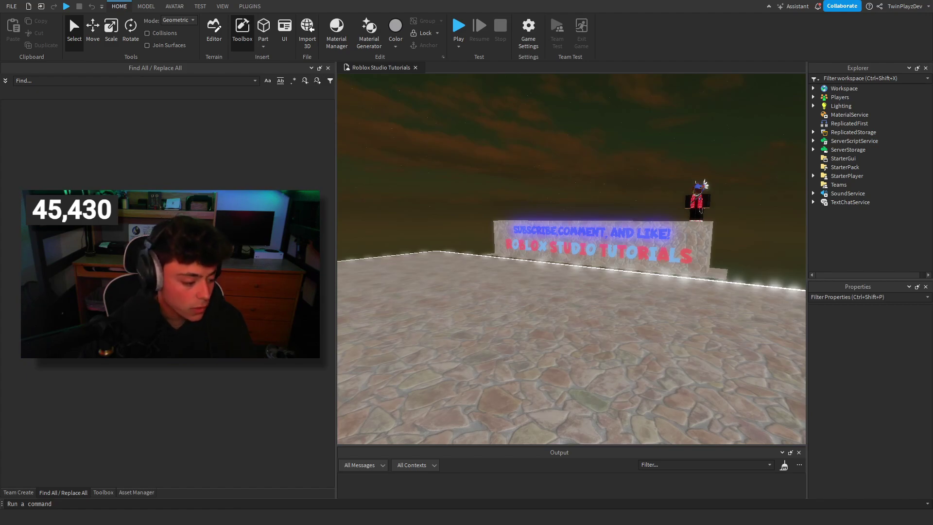
# - Switch back to the Xbox guide in the browser and enlarge the page at the Content Agreement to examine its restrictions
pyautogui.hotkey('alt', 'Tab')
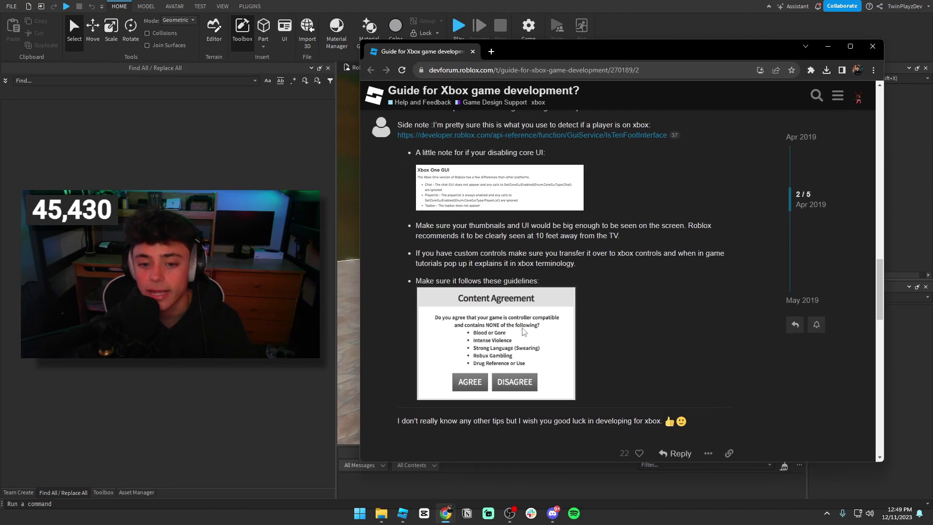
pyautogui.scroll(-2, 496, 270)
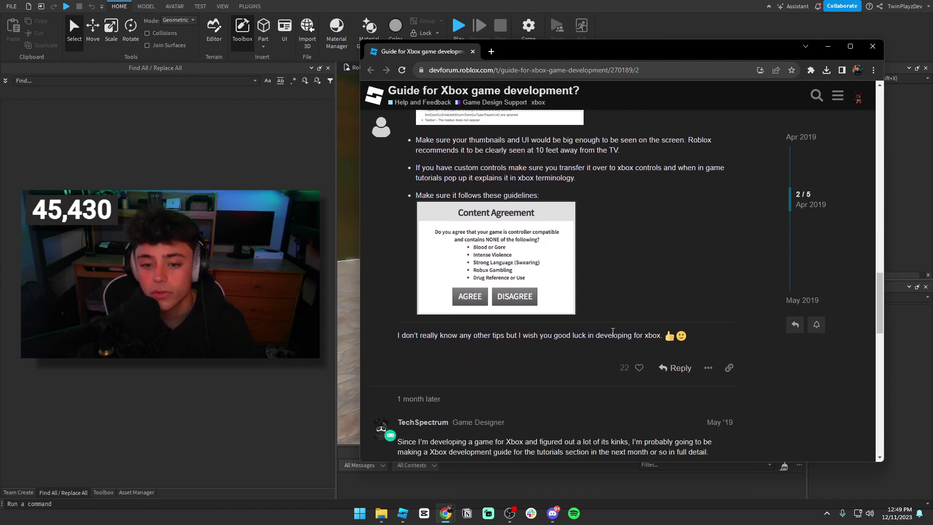
pyautogui.doubleClick(549, 290)
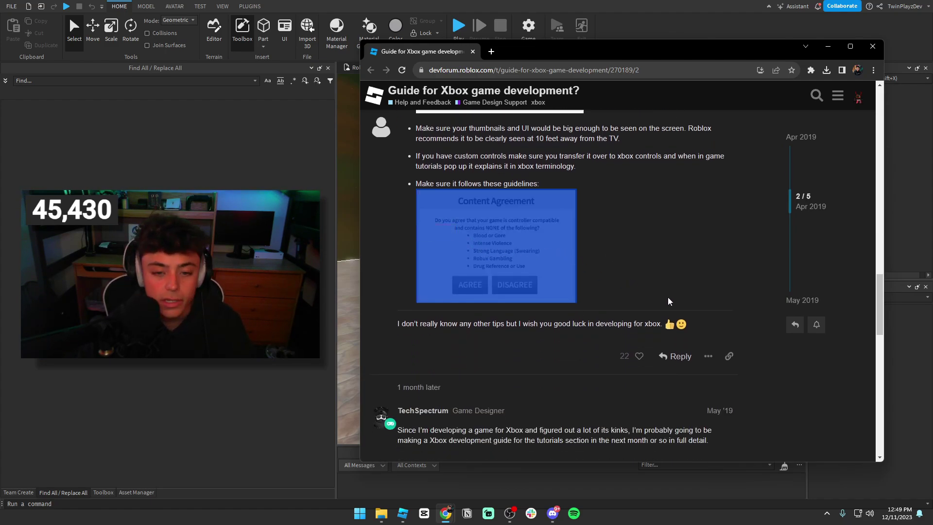
pyautogui.click(457, 237)
pyautogui.moveTo(560, 40); pyautogui.dragTo(578, 39)
pyautogui.scroll(1, 599, 273)
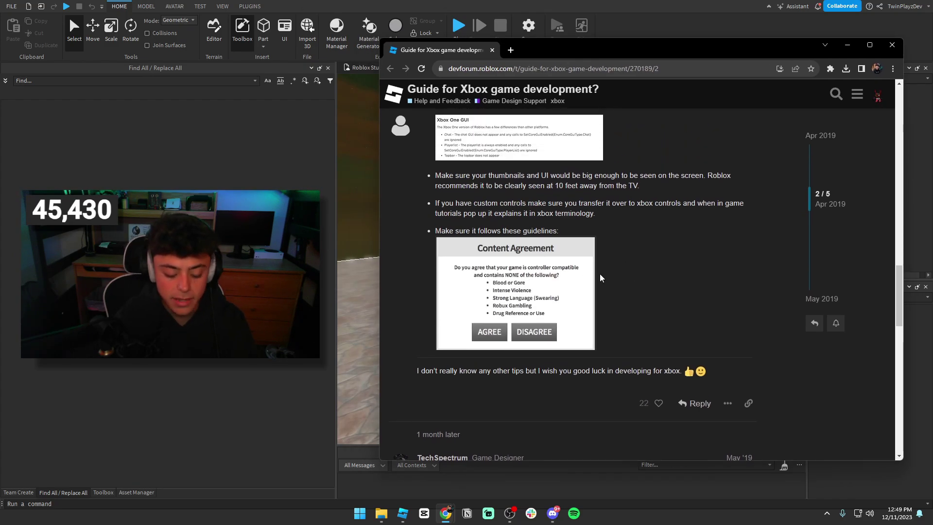
pyautogui.keyDown('ctrl'); pyautogui.scroll(4, 600, 273); pyautogui.keyUp('ctrl')
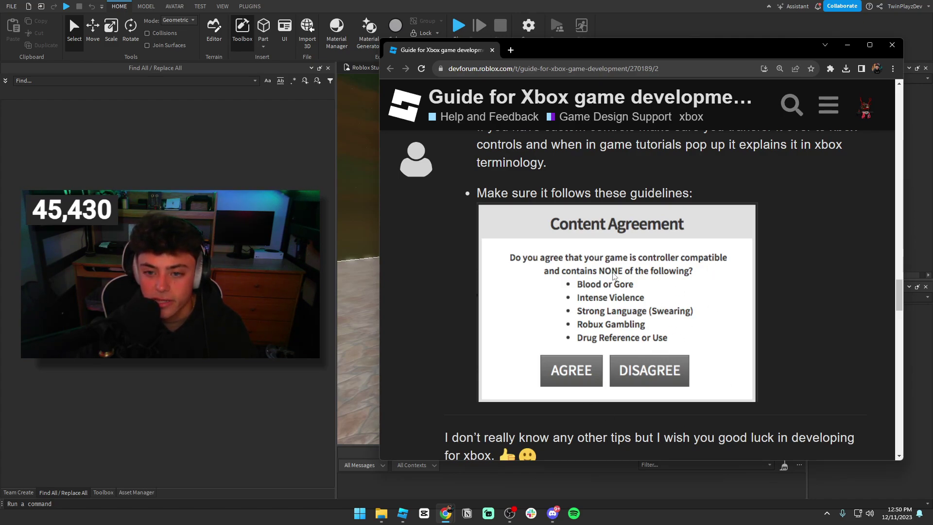
# - Read the guide's advice on thumbnail and UI size, custom Xbox controls and the Best Practices for gamepad input
pyautogui.scroll(2, 602, 292)
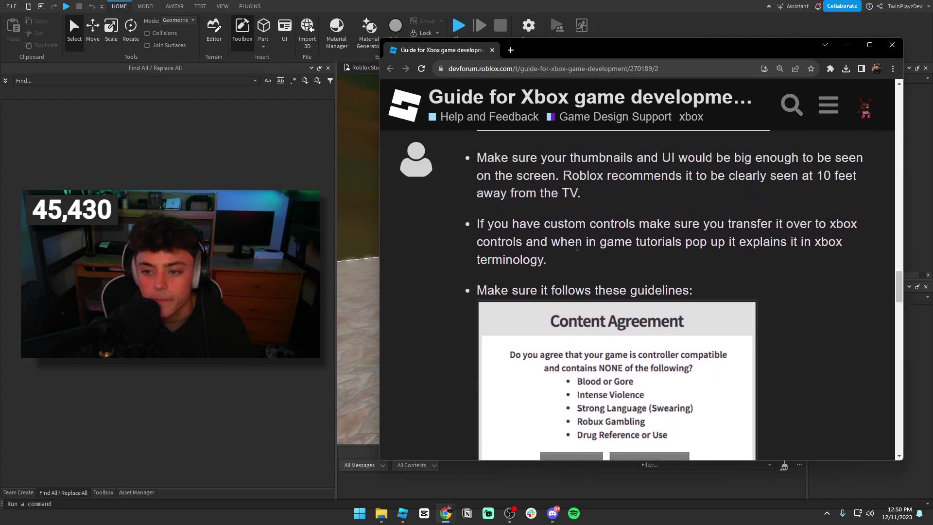
pyautogui.scroll(2, 568, 262)
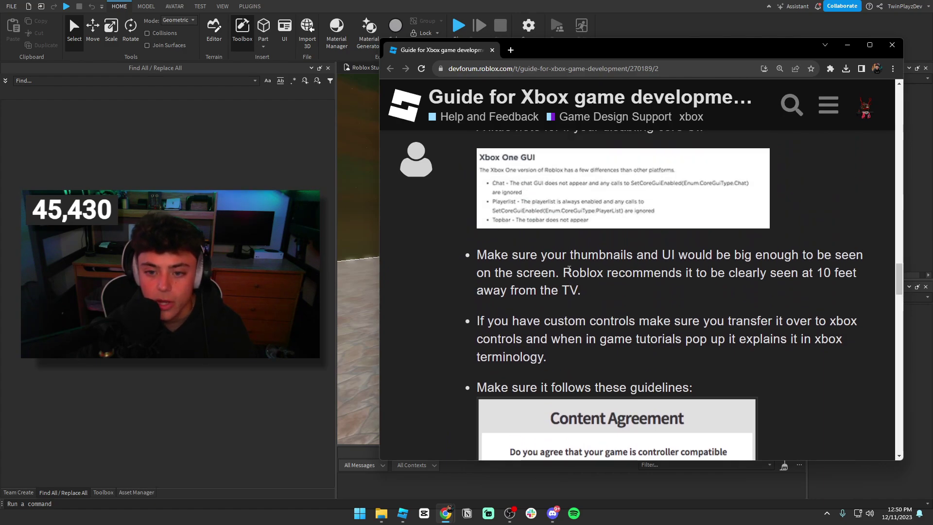
pyautogui.moveTo(477, 258); pyautogui.dragTo(757, 301)
pyautogui.click(761, 313)
pyautogui.scroll(15, 724, 304)
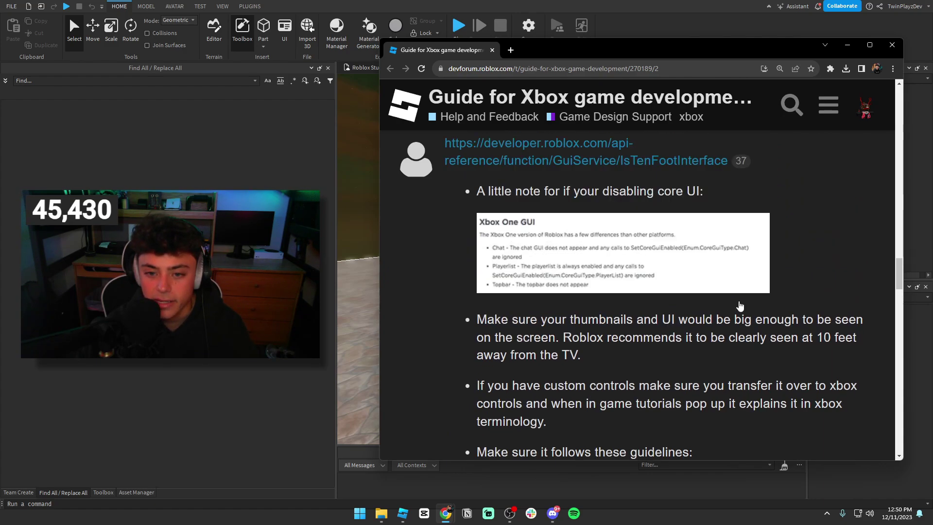
pyautogui.scroll(15, 695, 308)
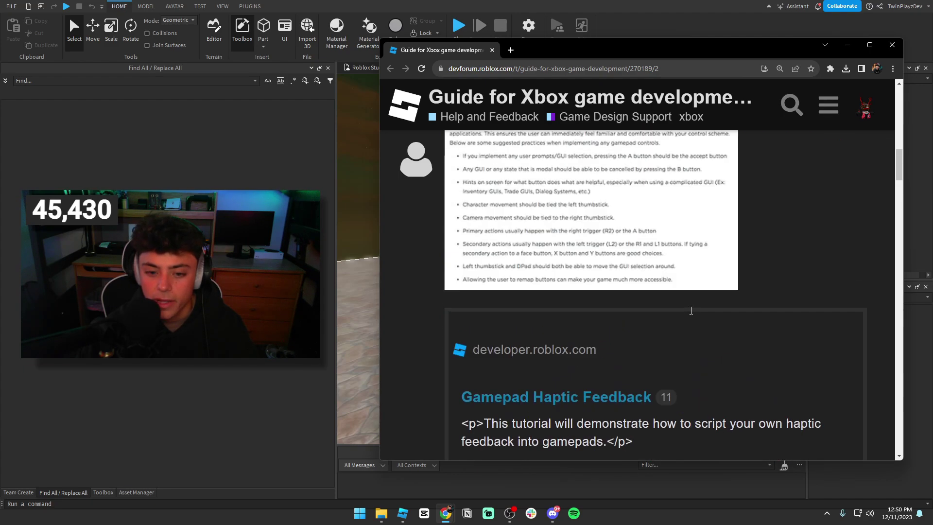
pyautogui.scroll(-5, 580, 330)
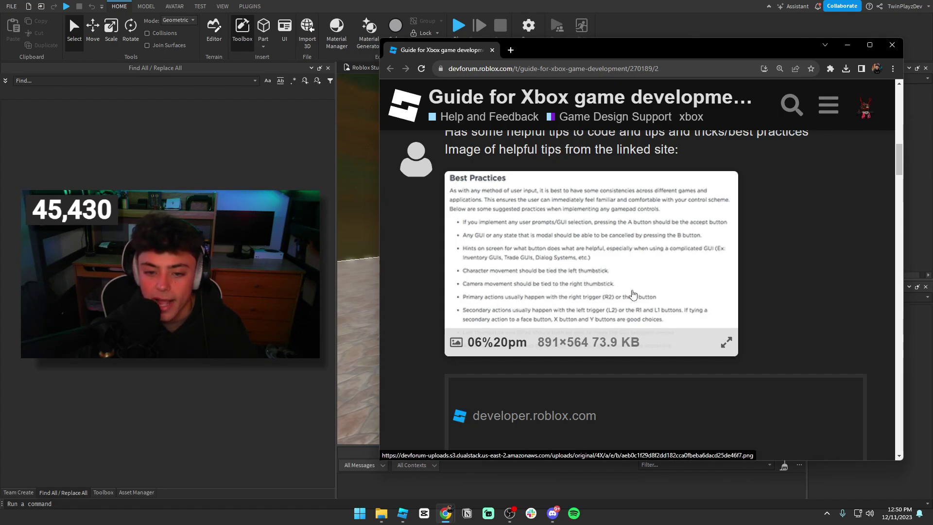
pyautogui.scroll(2, 505, 302)
pyautogui.moveTo(459, 246); pyautogui.dragTo(622, 243)
pyautogui.click(622, 243)
# - Open the linked Gamepad Input documentation in a new tab and examine its scripts for detecting gamepads and checking connections
pyautogui.middleClick(545, 156)
pyautogui.click(558, 51)
pyautogui.scroll(-2, 635, 203)
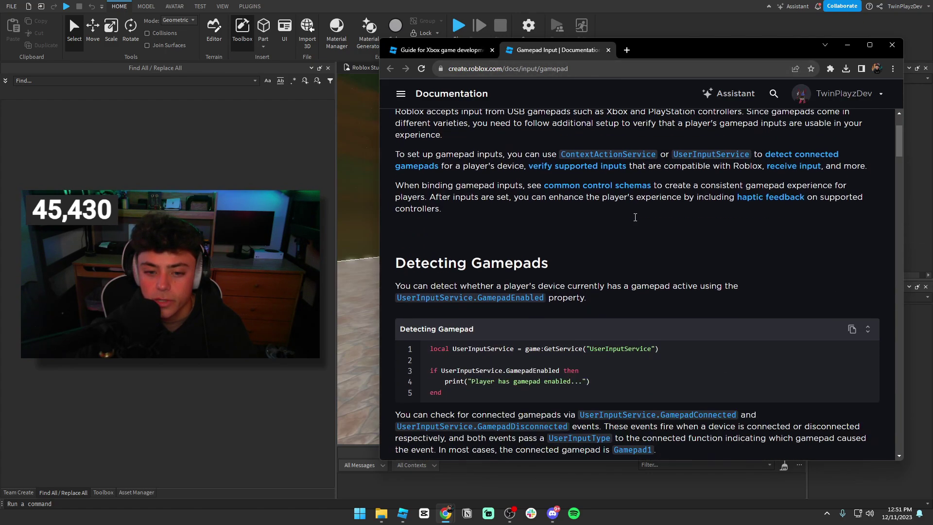
pyautogui.scroll(-3, 640, 246)
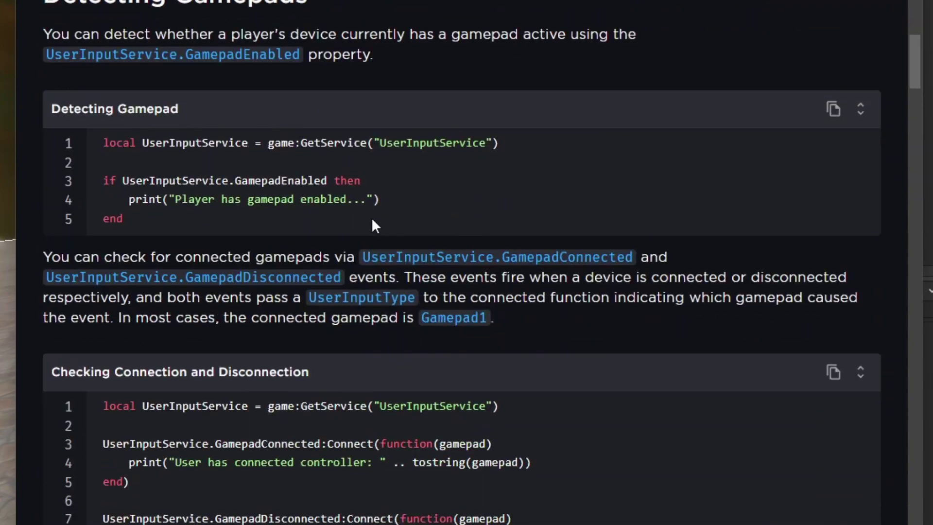
pyautogui.moveTo(372, 200)
pyautogui.mouseDown()
pyautogui.moveTo(146, 195)
pyautogui.moveTo(103, 178)
pyautogui.moveTo(362, 194)
pyautogui.mouseUp()
pyautogui.moveTo(312, 233); pyautogui.dragTo(123, 181)
pyautogui.click(260, 195)
pyautogui.scroll(-6, 234, 250)
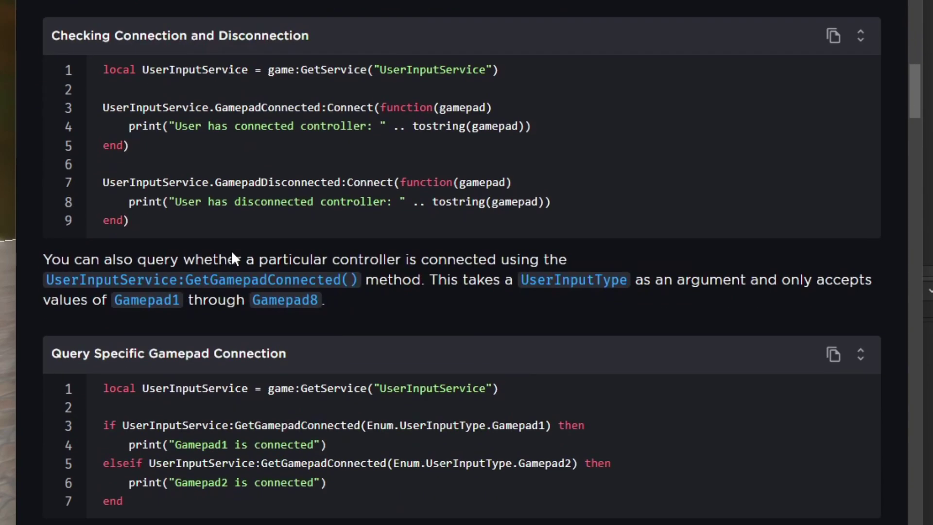
# - Examine the scripts for querying gamepad connections, verifying supported inputs and binding an action with ContextActionService
pyautogui.scroll(2, 272, 244)
pyautogui.moveTo(237, 297); pyautogui.dragTo(101, 159)
pyautogui.click(251, 247)
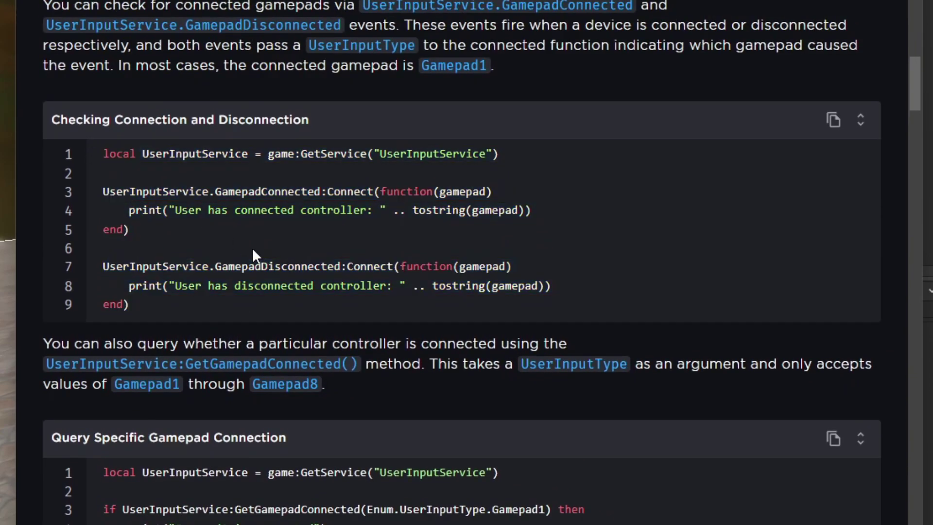
pyautogui.scroll(-5, 252, 247)
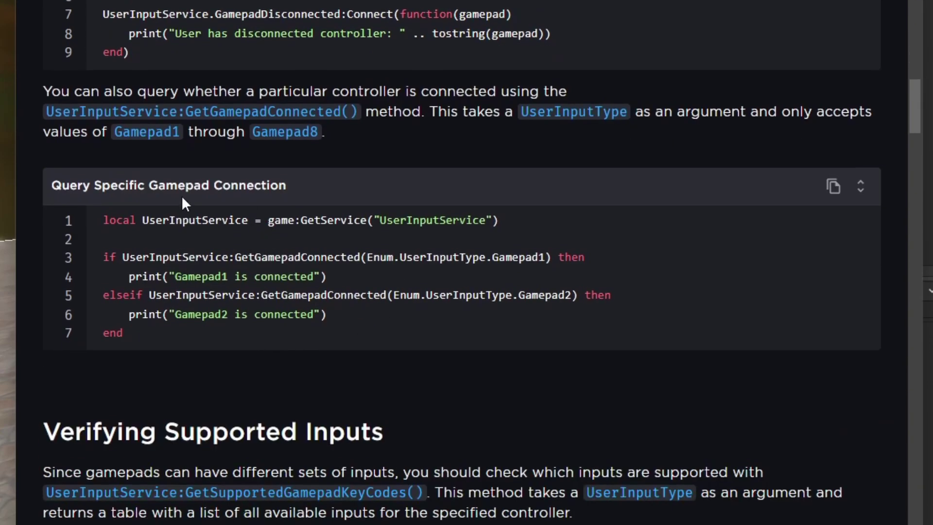
pyautogui.scroll(-7, 209, 240)
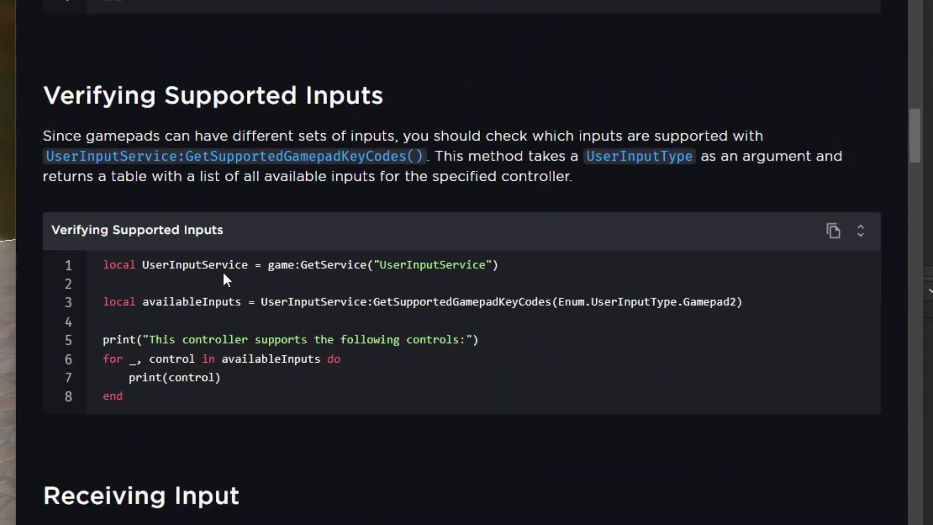
pyautogui.scroll(-7, 156, 321)
pyautogui.scroll(-3, 342, 274)
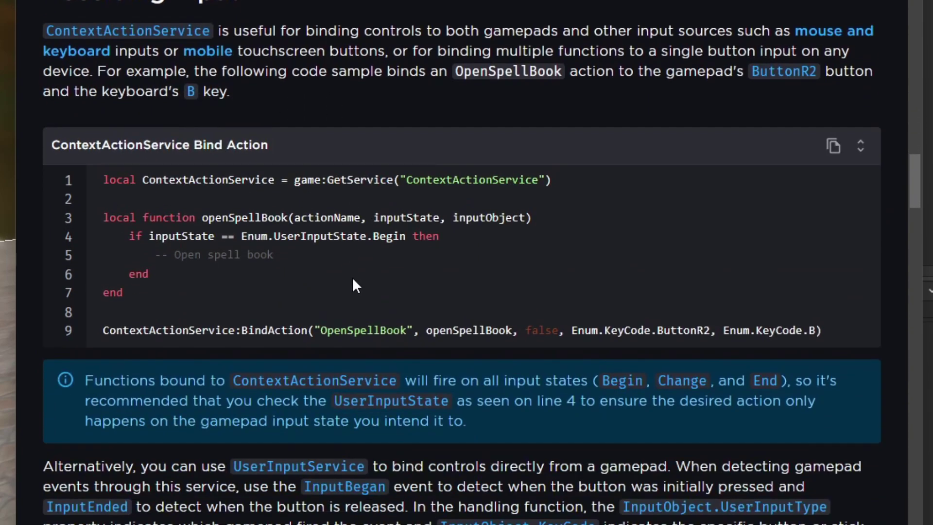
# - Examine the UserInputService Button Press Detection script, highlighting its Gamepad1 condition and the nested ButtonA check
pyautogui.scroll(-10, 494, 293)
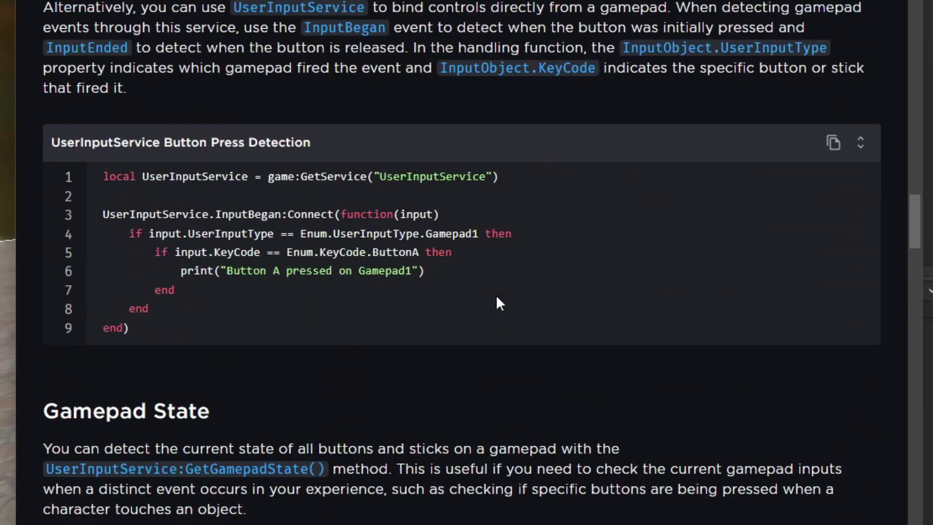
pyautogui.moveTo(224, 288); pyautogui.dragTo(150, 196)
pyautogui.click(304, 214)
pyautogui.scroll(2, 304, 213)
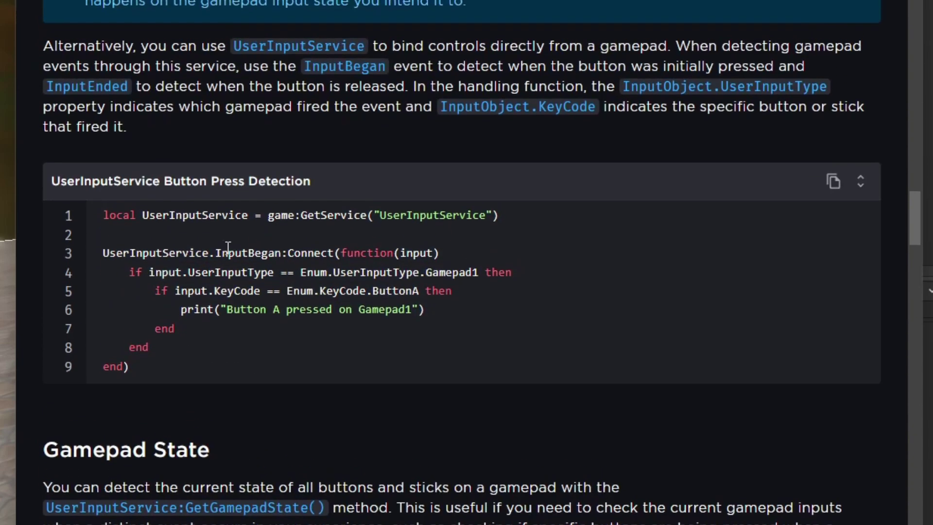
pyautogui.moveTo(125, 267); pyautogui.dragTo(486, 271)
pyautogui.click(91, 290)
pyautogui.moveTo(154, 291); pyautogui.dragTo(335, 330)
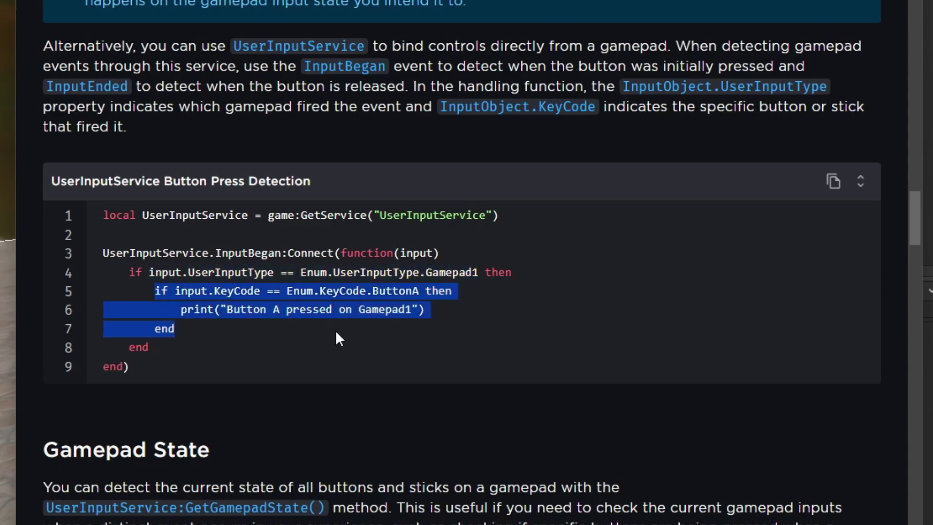
pyautogui.click(392, 289)
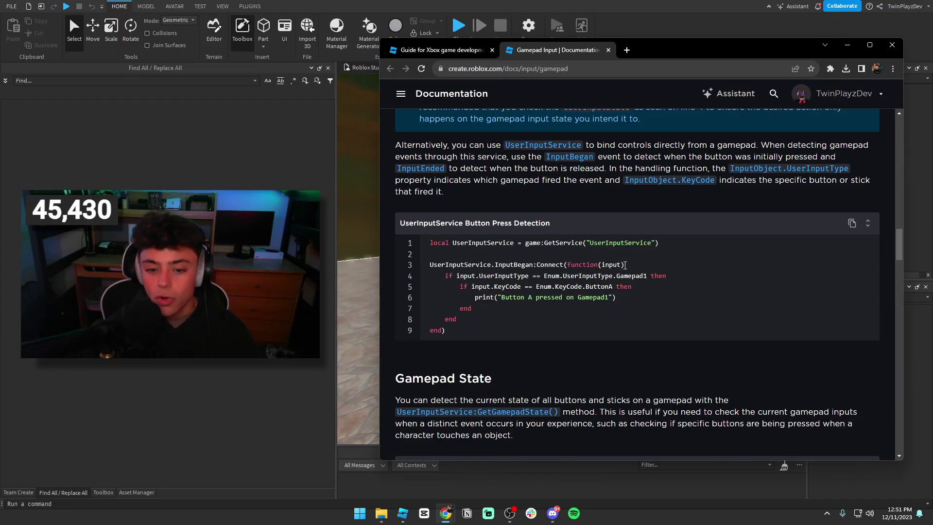
# - Read the Gamepad State section and examine its script's ButtonR2 condition for the character's left foot touching something
pyautogui.scroll(-6, 642, 276)
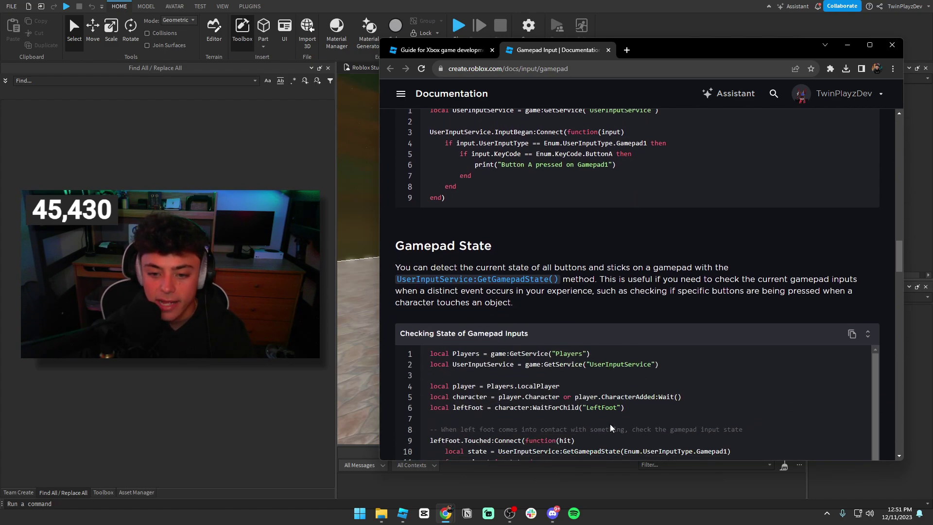
pyautogui.scroll(-2, 587, 276)
pyautogui.scroll(3, 739, 309)
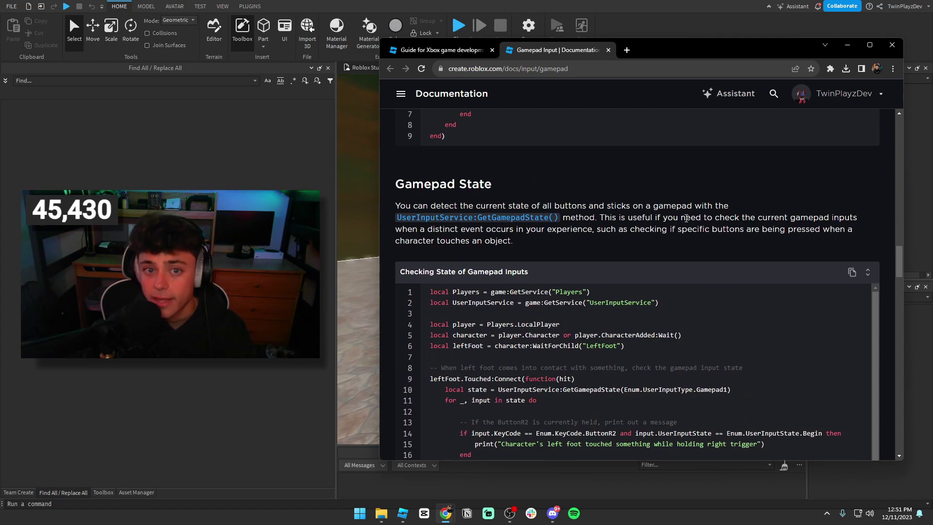
pyautogui.scroll(4, 705, 202)
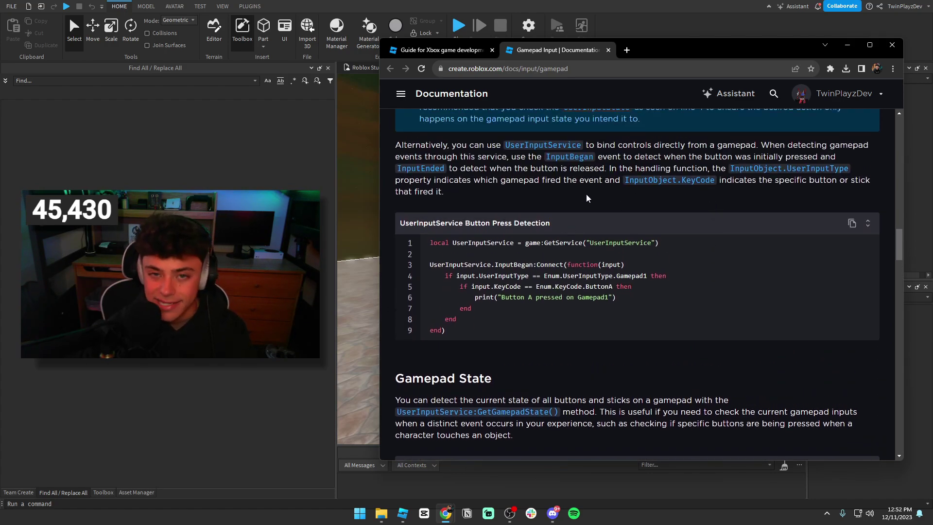
pyautogui.scroll(-3, 583, 190)
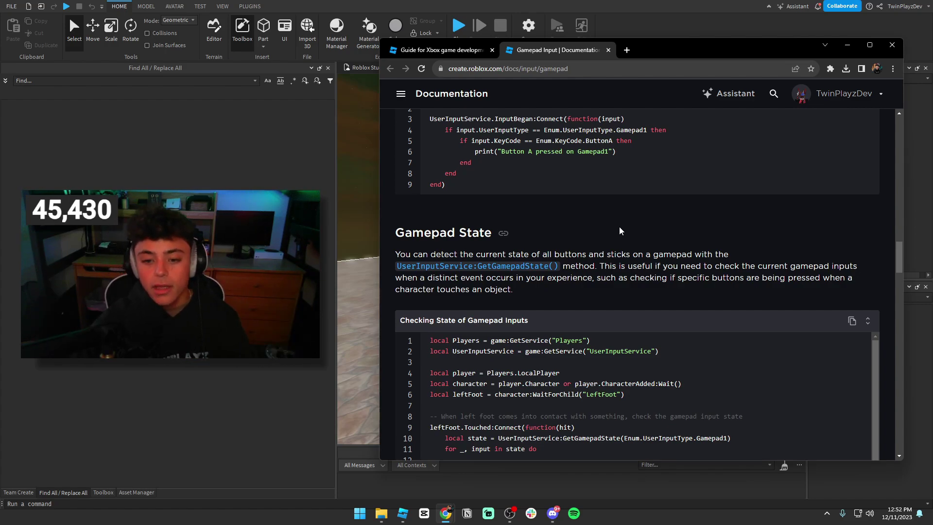
pyautogui.scroll(-5, 617, 226)
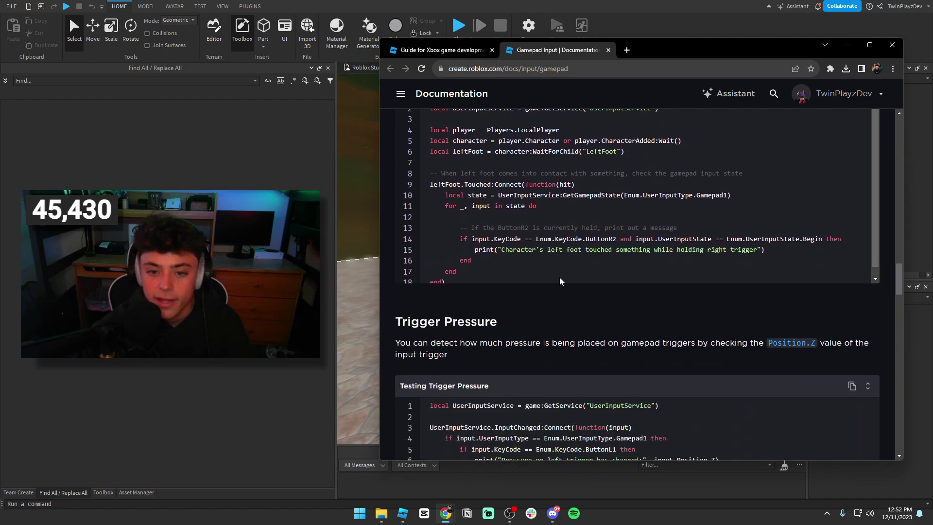
pyautogui.moveTo(558, 276); pyautogui.dragTo(459, 229)
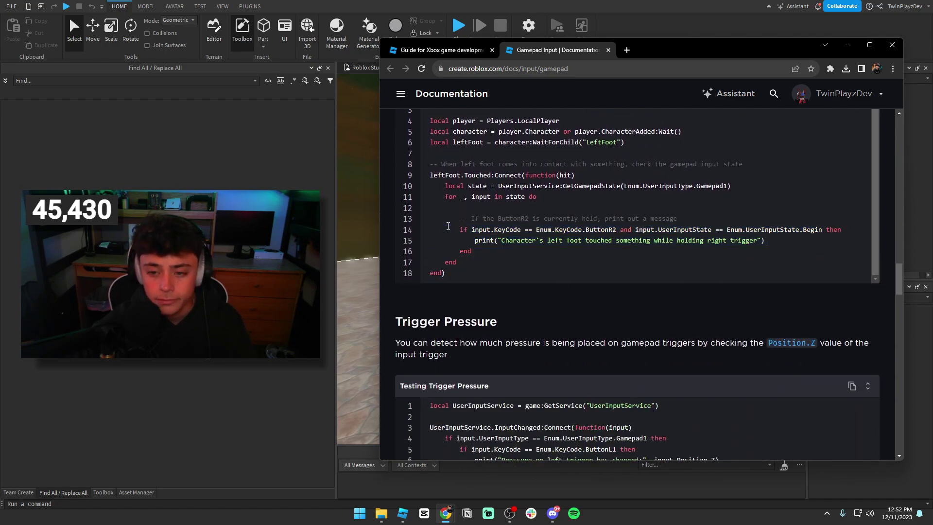
pyautogui.moveTo(822, 229); pyautogui.dragTo(662, 224)
# - Go past the Trigger Pressure script to Common Control Schemas and view the Xbox and PlayStation controller diagrams
pyautogui.scroll(-10, 663, 229)
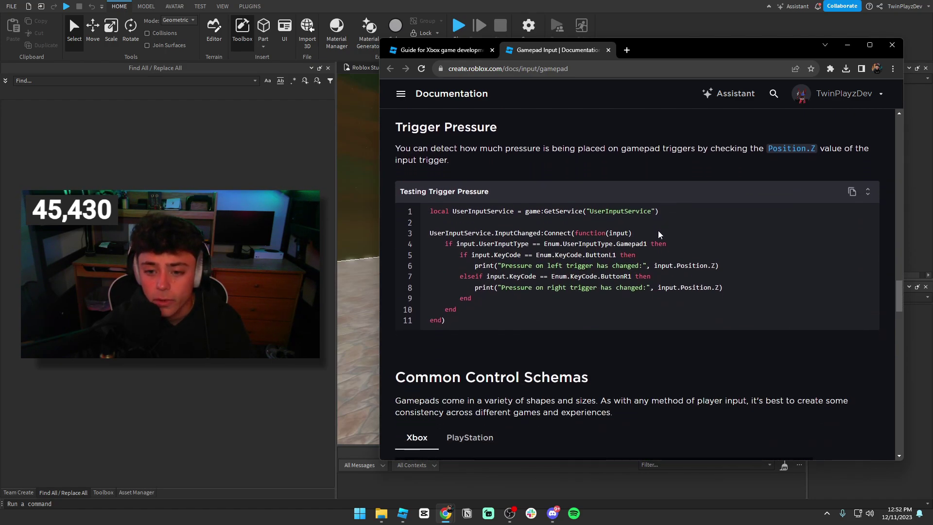
pyautogui.scroll(-1, 663, 232)
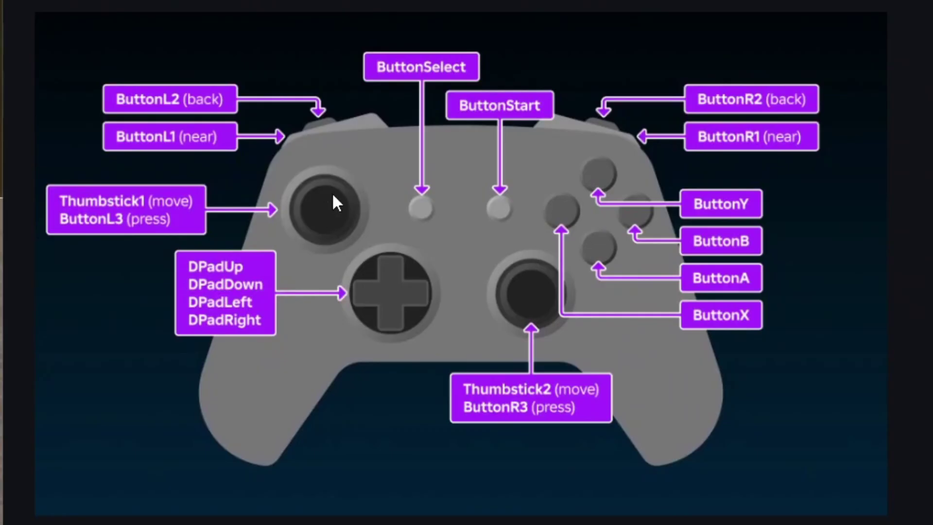
pyautogui.scroll(-1, 319, 251)
pyautogui.scroll(3, 212, 249)
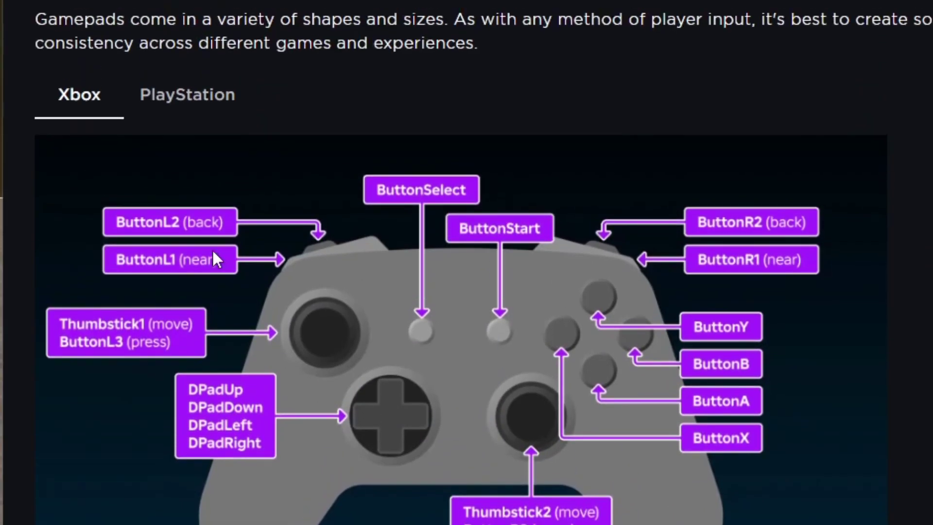
pyautogui.click(187, 279)
pyautogui.scroll(-3, 187, 279)
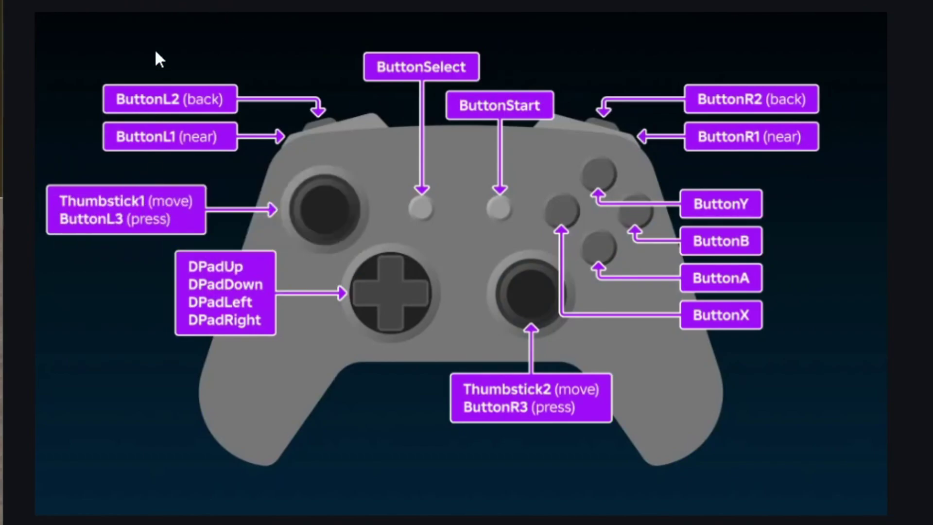
pyautogui.click(184, 1)
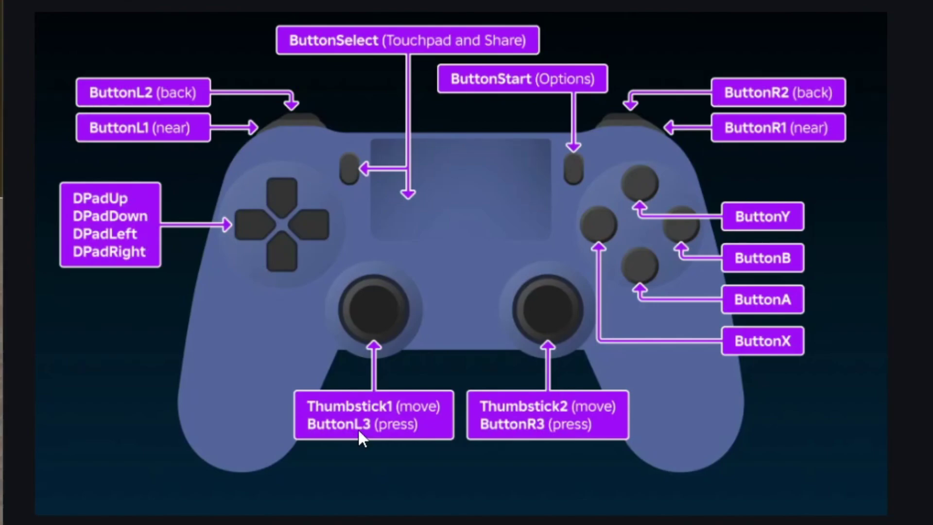
pyautogui.click(93, 3)
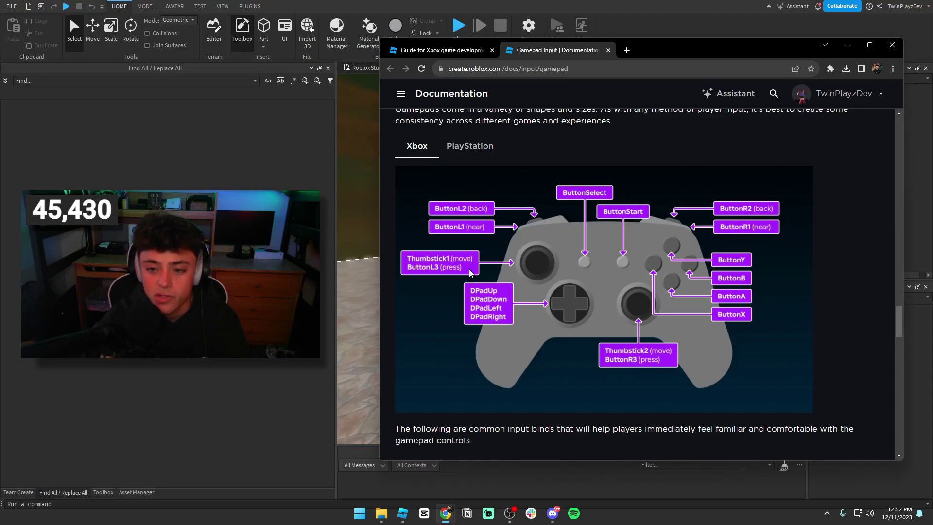
# - Compare the button names on the PlayStation and Xbox controller diagrams, ending on the Xbox one
pyautogui.click(476, 149)
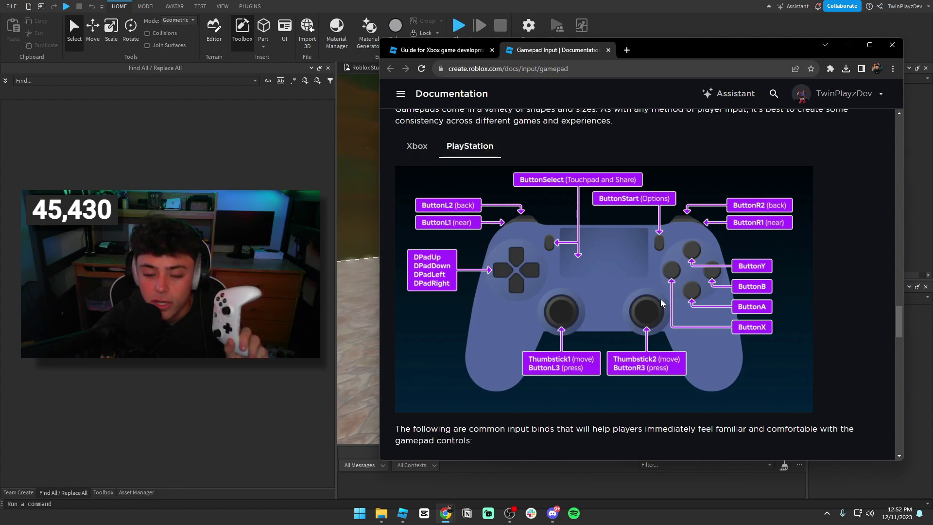
pyautogui.click(417, 152)
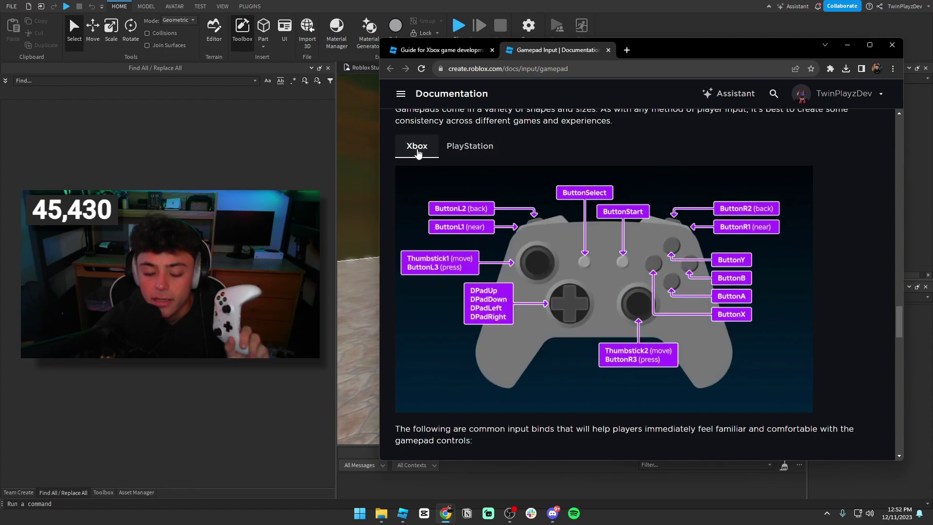
pyautogui.click(467, 145)
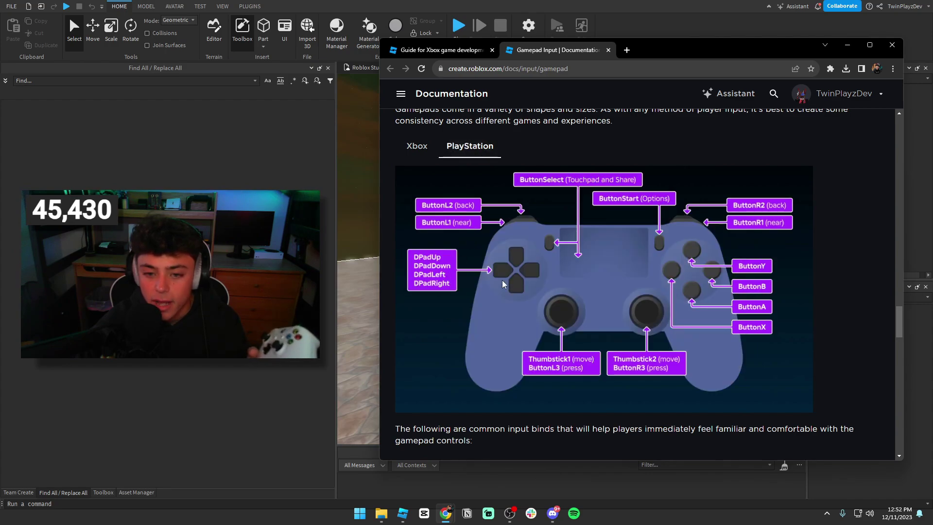
pyautogui.click(416, 155)
pyautogui.click(454, 151)
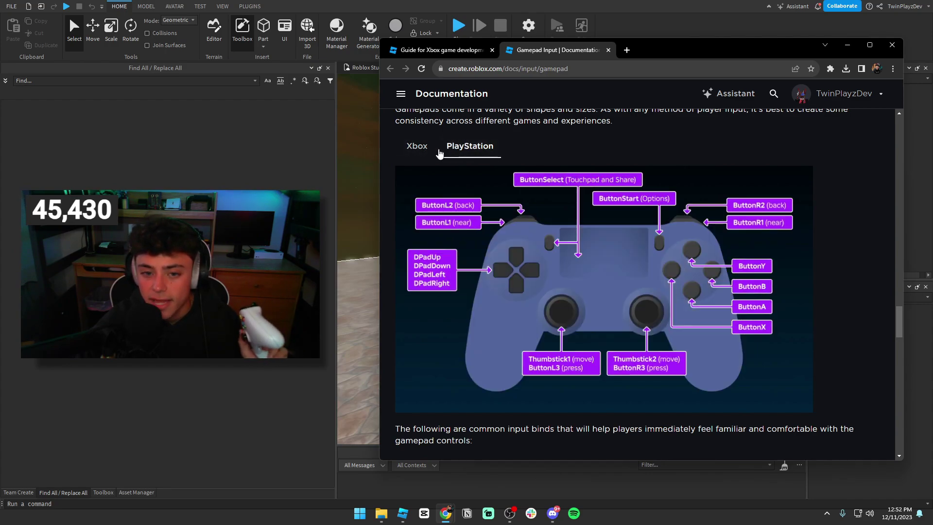
pyautogui.click(422, 151)
# - Read the table of common input binds and match its buttons against the Xbox controller diagram
pyautogui.scroll(-5, 630, 234)
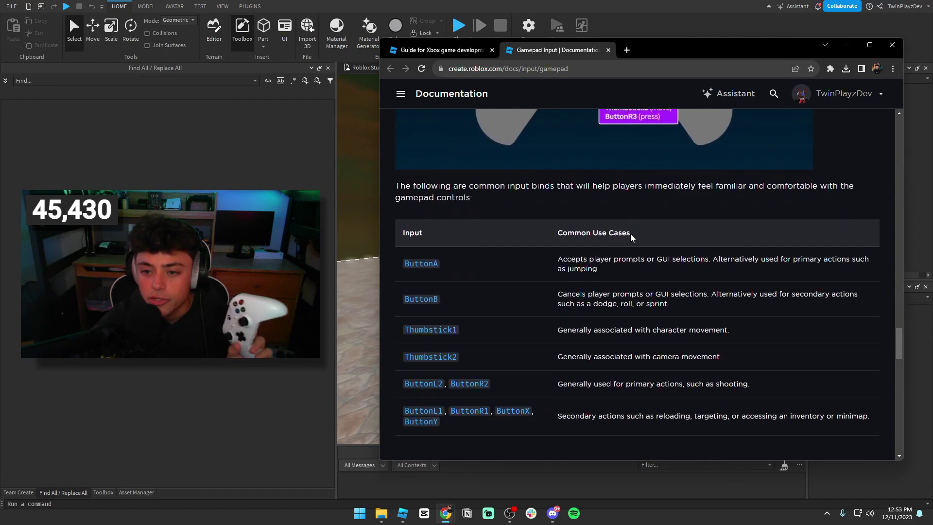
pyautogui.scroll(6, 809, 407)
pyautogui.scroll(-3, 605, 307)
pyautogui.scroll(2, 626, 295)
pyautogui.moveTo(737, 280); pyautogui.dragTo(731, 262)
pyautogui.scroll(-4, 745, 237)
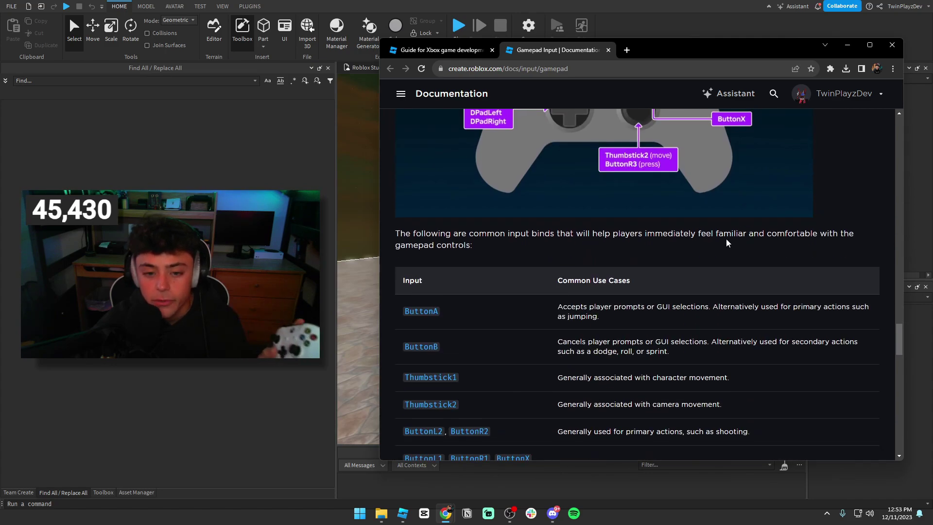
pyautogui.scroll(-4, 726, 238)
pyautogui.scroll(3, 484, 282)
pyautogui.scroll(-2, 442, 296)
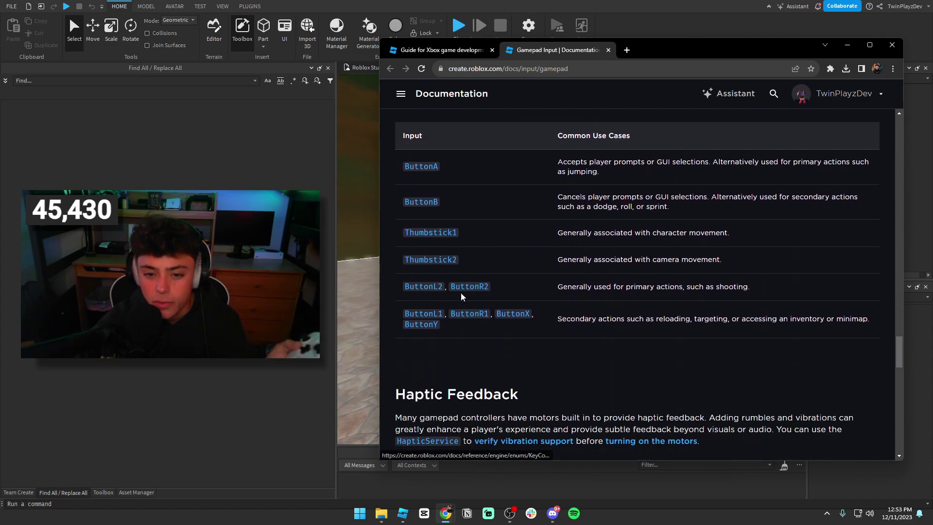
pyautogui.scroll(5, 447, 263)
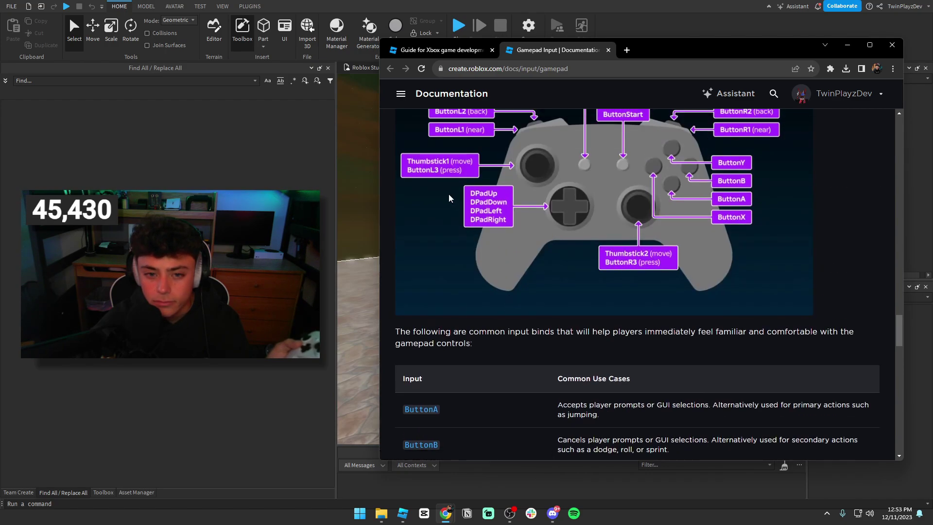
pyautogui.scroll(-4, 448, 194)
# - Read the Haptic Feedback and Vibration Support sections, including the scripts that check vibration and motor support
pyautogui.scroll(-5, 445, 311)
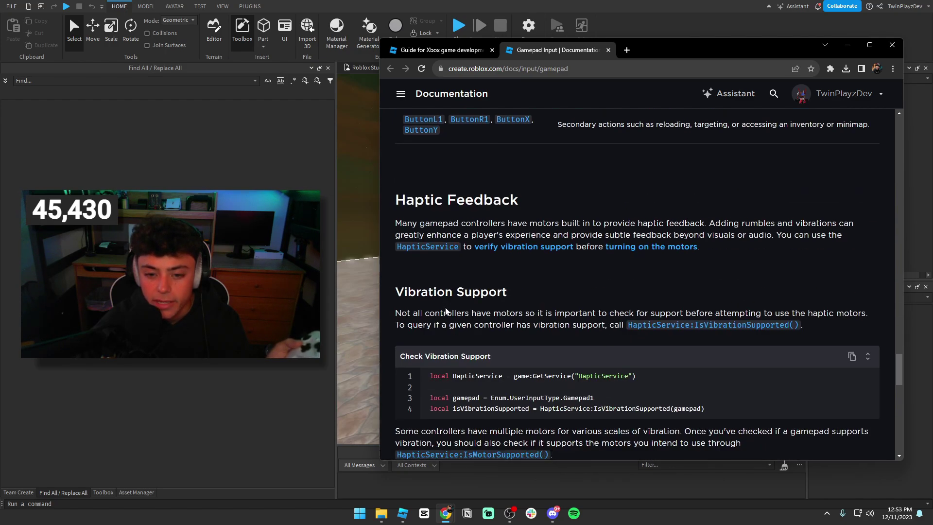
pyautogui.scroll(-2, 516, 273)
pyautogui.scroll(-1, 516, 274)
pyautogui.moveTo(434, 243); pyautogui.dragTo(722, 264)
pyautogui.click(745, 263)
pyautogui.scroll(-3, 744, 263)
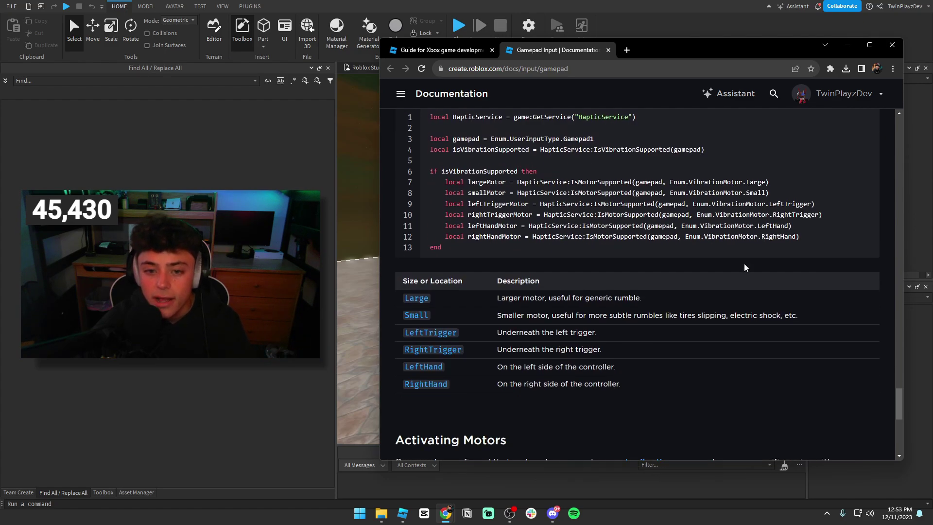
# - Examine the Activating Motors section and highlight its script for turning on a controller's vibration motor
pyautogui.scroll(-6, 587, 261)
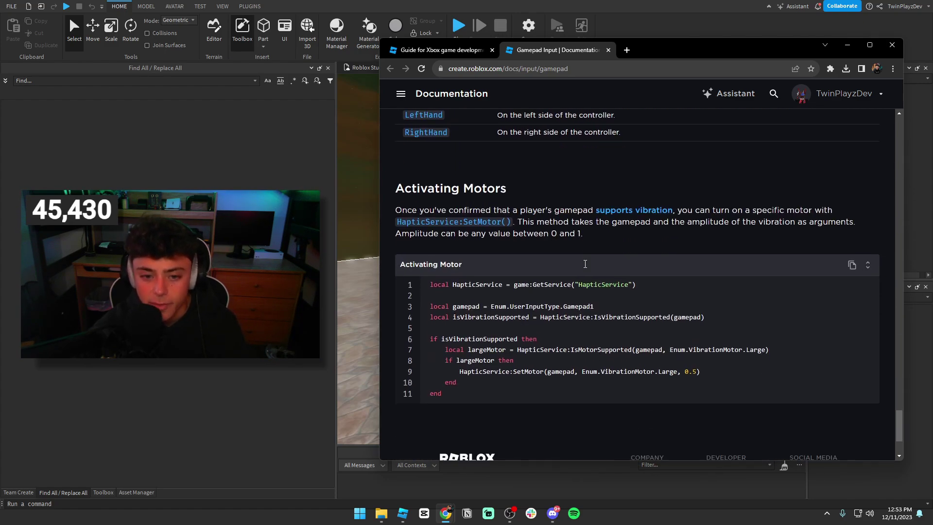
pyautogui.scroll(8, 545, 328)
pyautogui.scroll(-6, 514, 376)
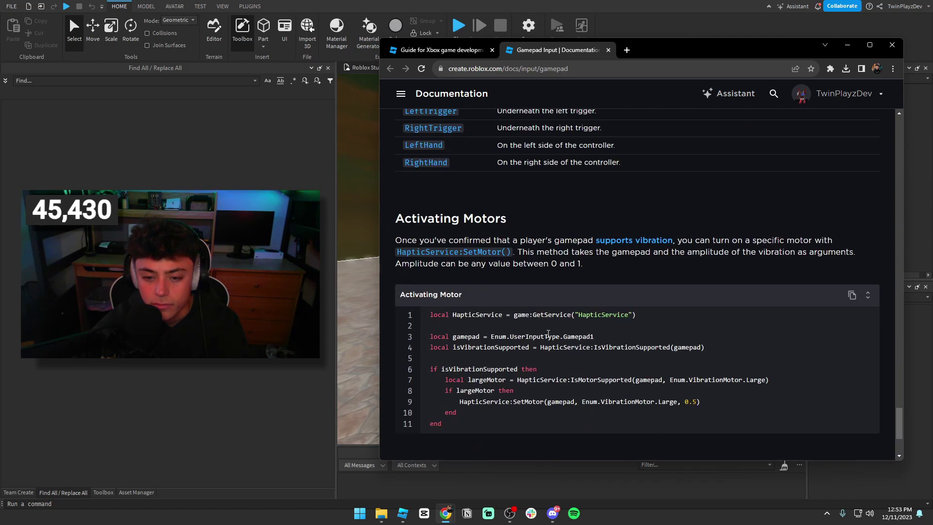
pyautogui.moveTo(484, 377); pyautogui.dragTo(430, 288)
pyautogui.click(439, 282)
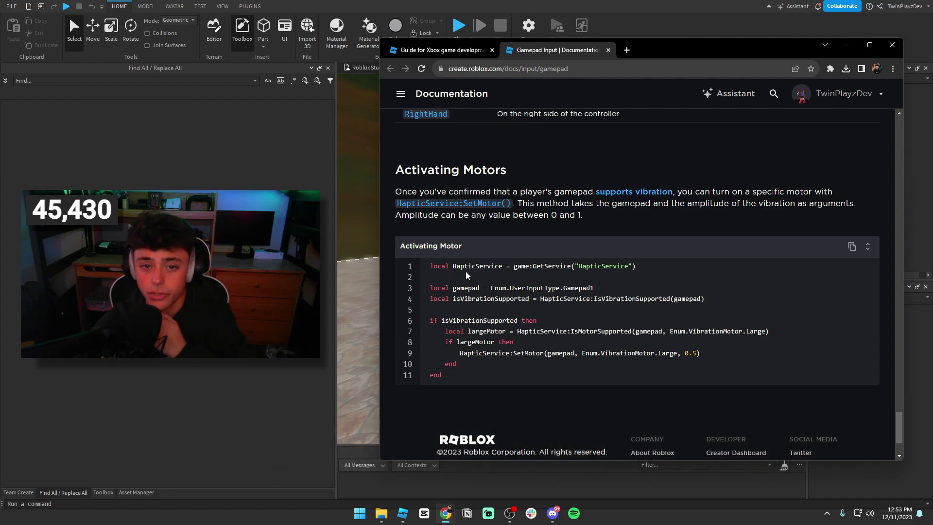
# - Return to the Xbox controller diagram under Common Control Schemas
pyautogui.scroll(10, 465, 271)
pyautogui.scroll(9, 476, 302)
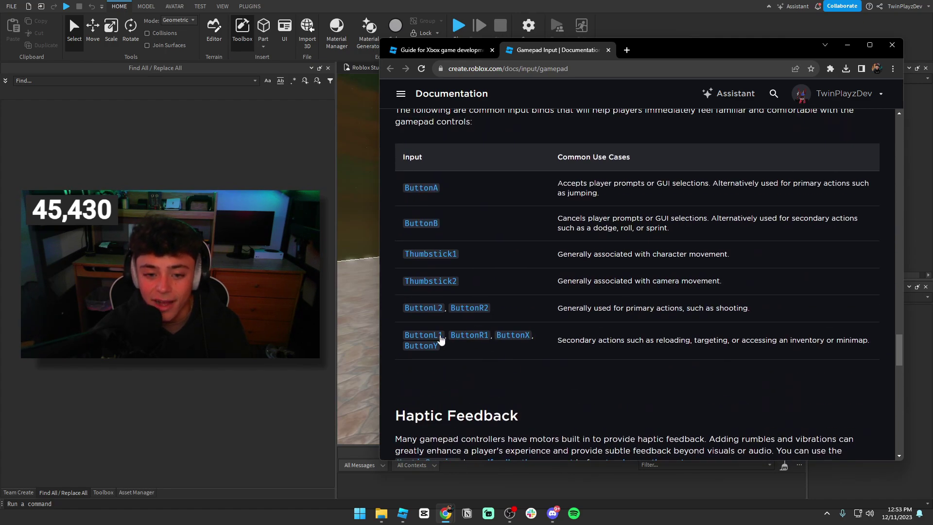
pyautogui.scroll(6, 430, 302)
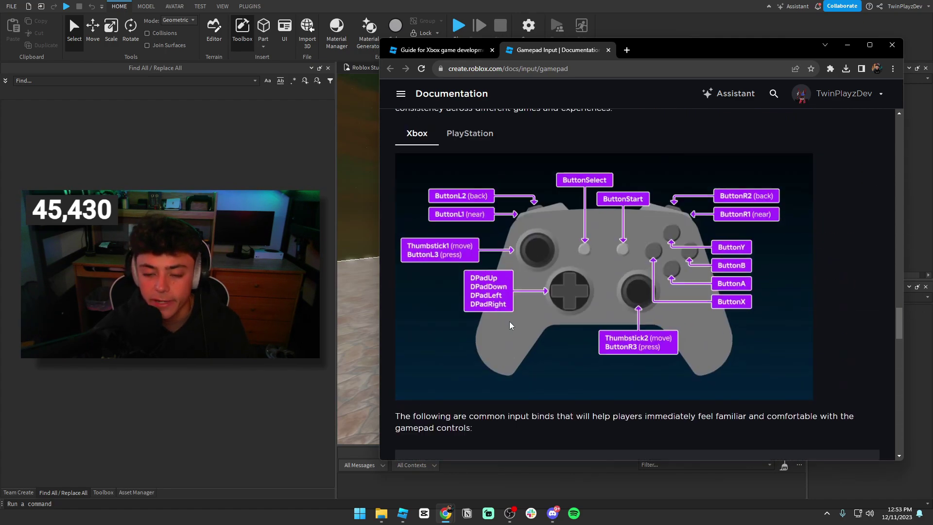
# - Look back over the Trigger Pressure, Gamepad State and controller connection sections of the gamepad input documentation
pyautogui.scroll(8, 510, 322)
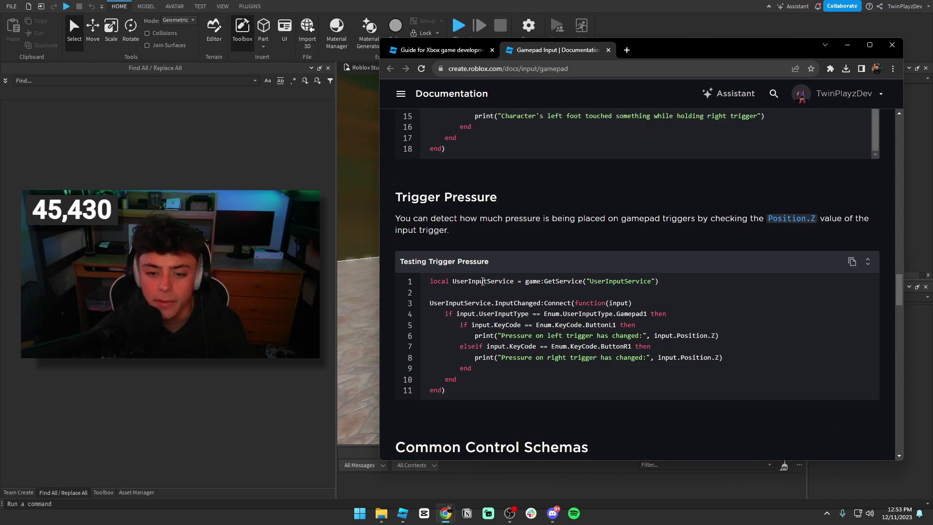
pyautogui.scroll(7, 506, 291)
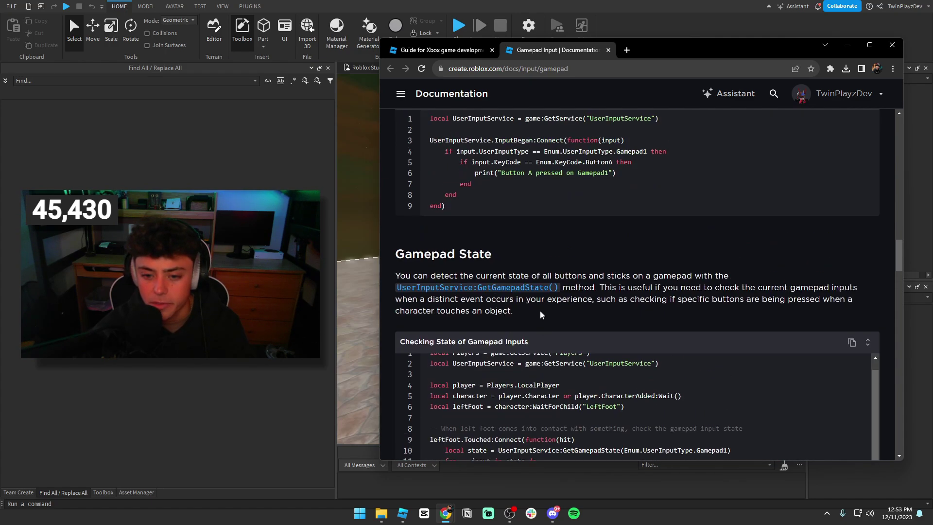
pyautogui.scroll(15, 541, 315)
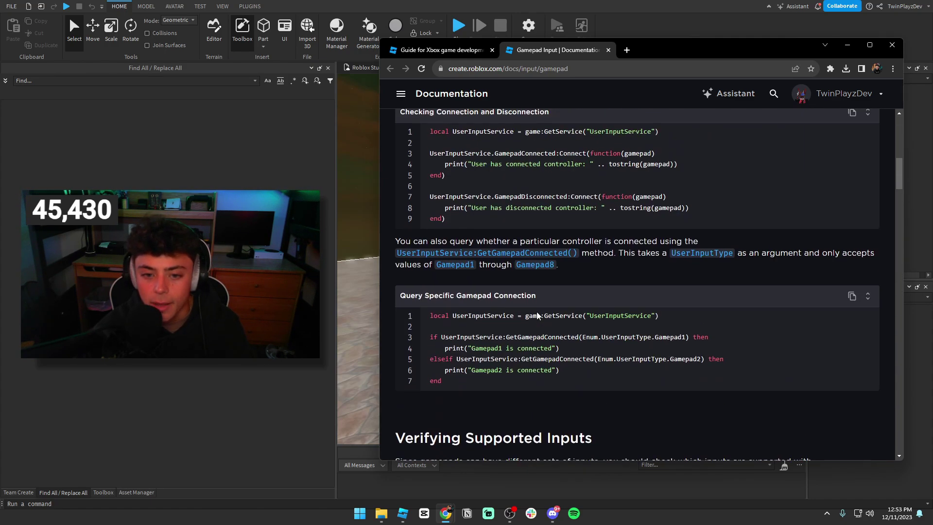
# - Open the Xbox guide's Gamepad Haptic Feedback link in a new tab and skim it through to the Activating Motor script
pyautogui.click(451, 51)
pyautogui.scroll(-8, 537, 341)
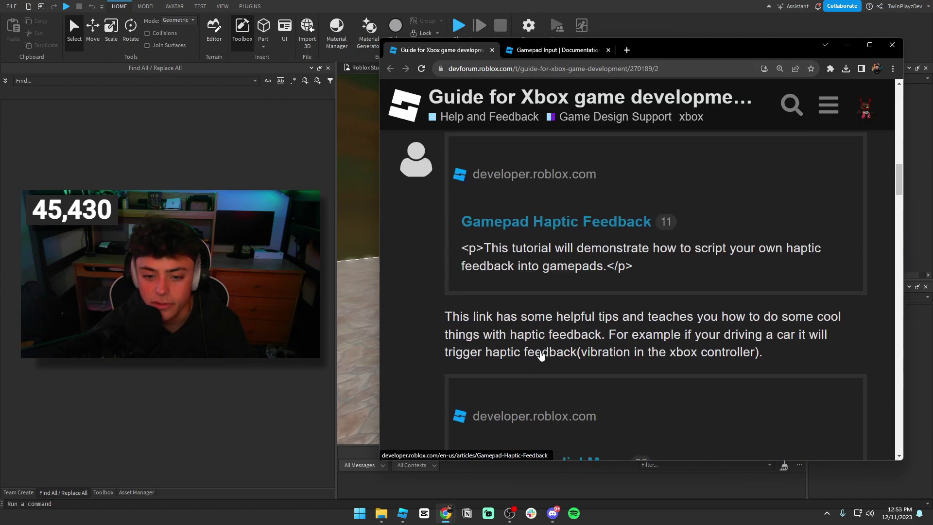
pyautogui.rightClick(537, 232)
pyautogui.click(554, 232)
pyautogui.click(660, 50)
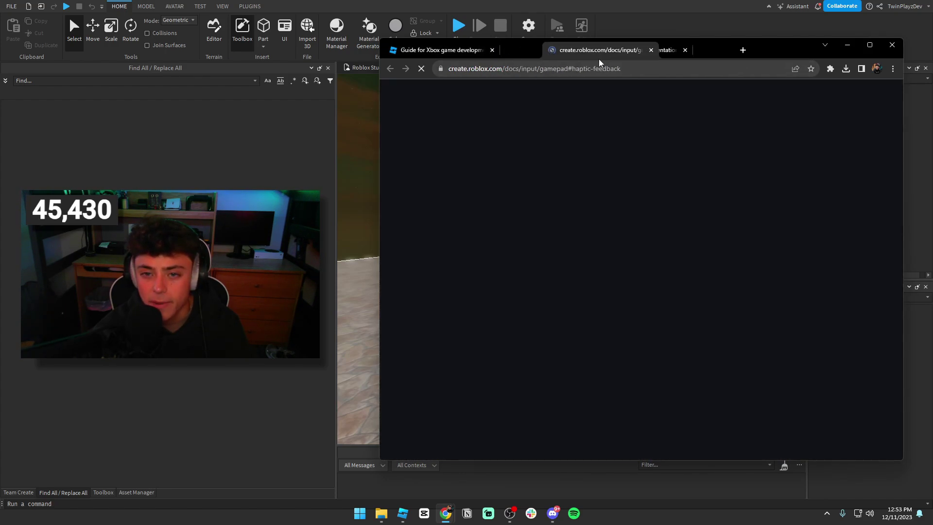
pyautogui.scroll(-5, 569, 219)
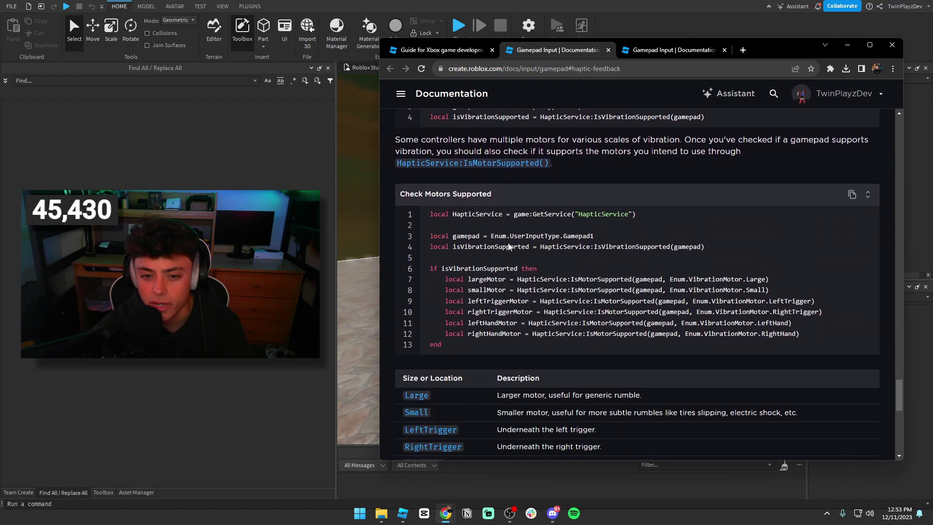
pyautogui.scroll(-10, 446, 238)
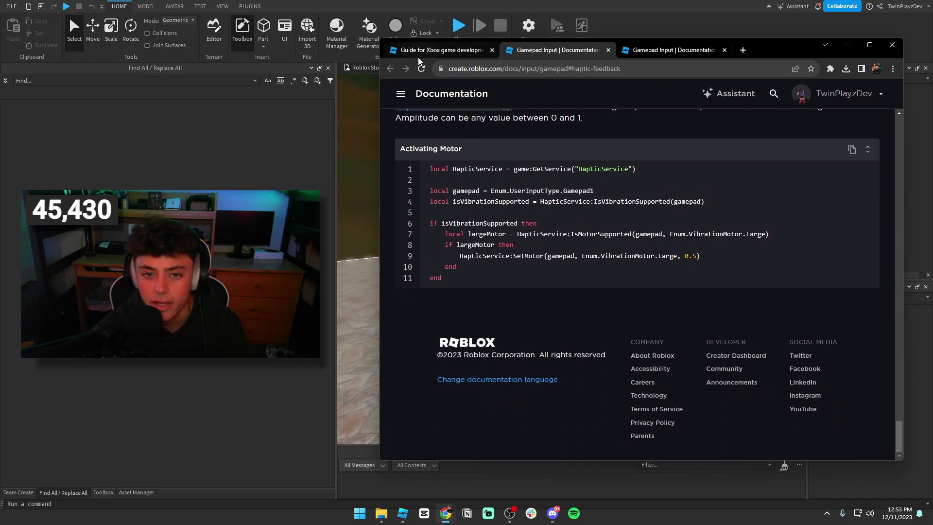
# - Open the guide's Creating a Radial Menu link in a new tab beside it and view the On-Screen UI section
pyautogui.click(451, 50)
pyautogui.scroll(-4, 545, 225)
pyautogui.rightClick(567, 268)
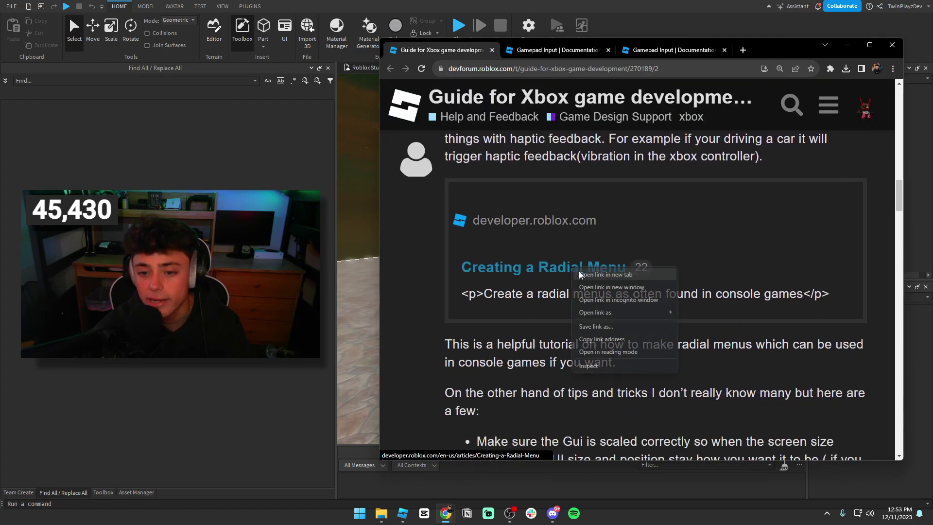
pyautogui.click(583, 280)
pyautogui.moveTo(707, 51); pyautogui.dragTo(546, 54)
pyautogui.scroll(-5, 586, 247)
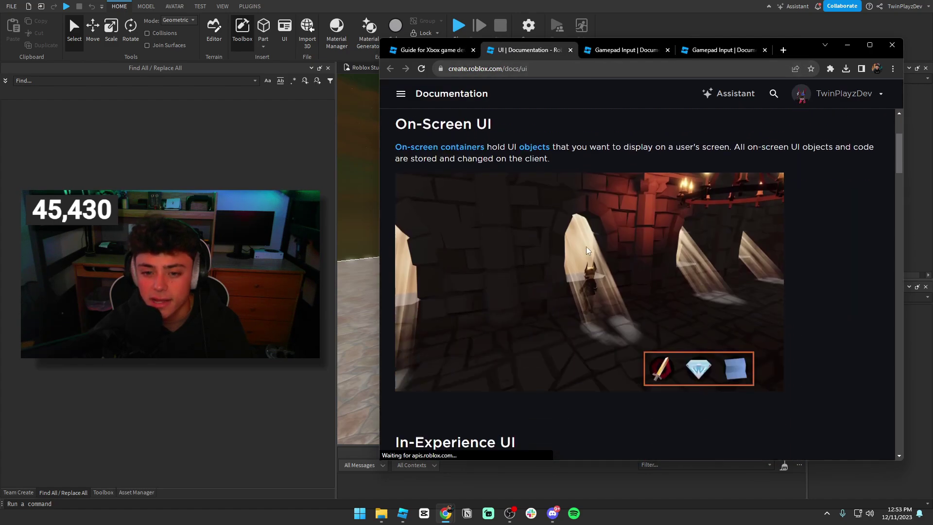
pyautogui.scroll(1, 823, 277)
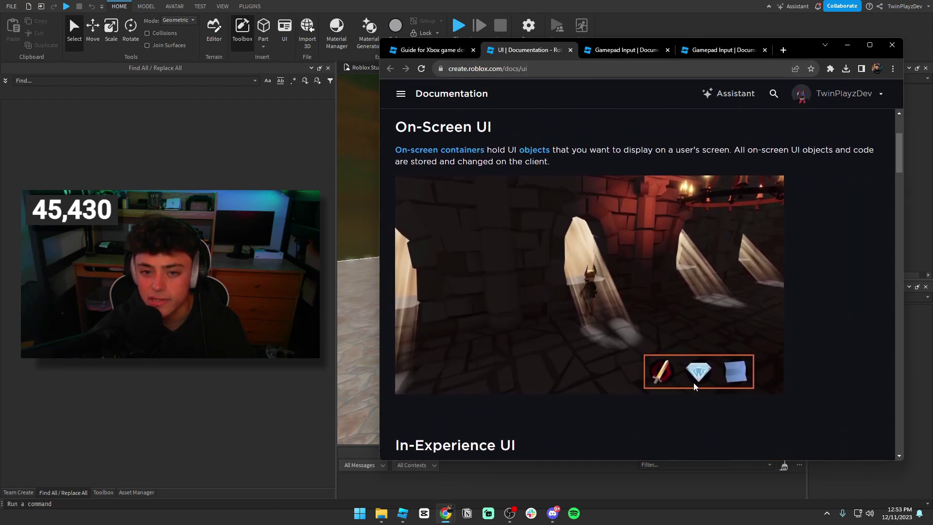
# - Read the In-Experience UI section and skim the UI documentation down to Drag Detectors
pyautogui.scroll(-6, 778, 359)
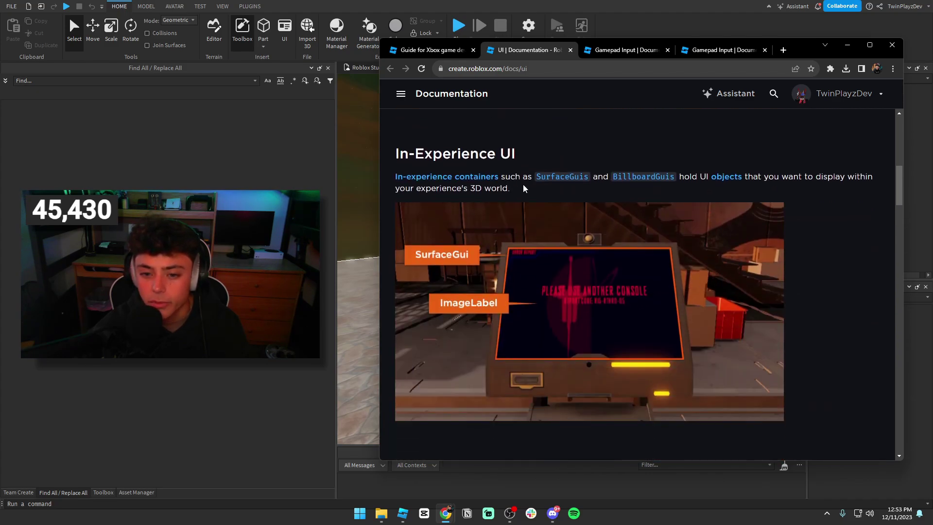
pyautogui.scroll(-15, 650, 298)
pyautogui.scroll(1, 754, 278)
pyautogui.scroll(-14, 729, 280)
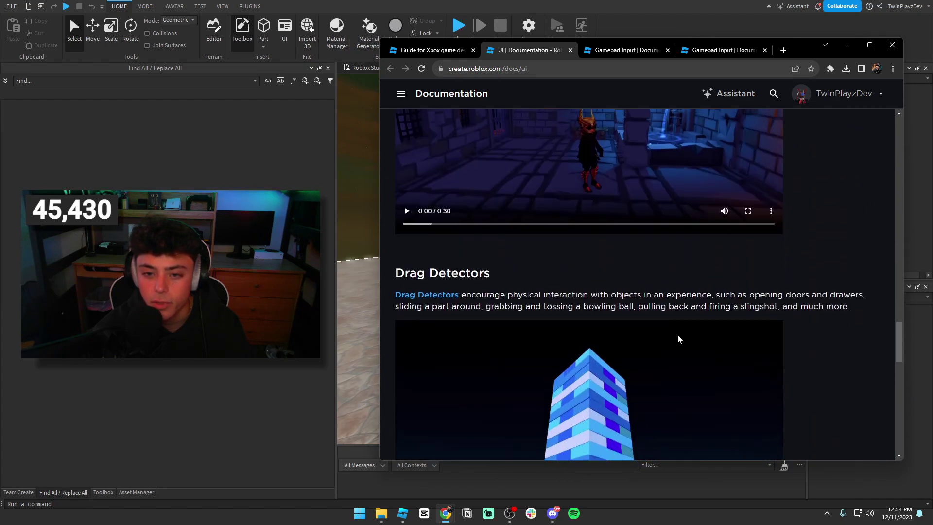
# - Play part of the Proximity Prompts demo video in the UI documentation, then pause it
pyautogui.scroll(5, 631, 350)
pyautogui.scroll(-1, 515, 375)
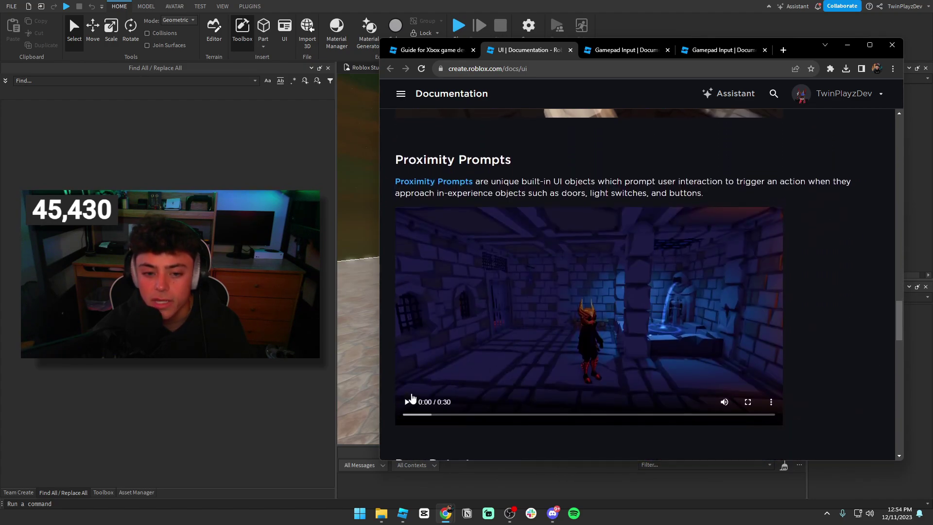
pyautogui.click(474, 418)
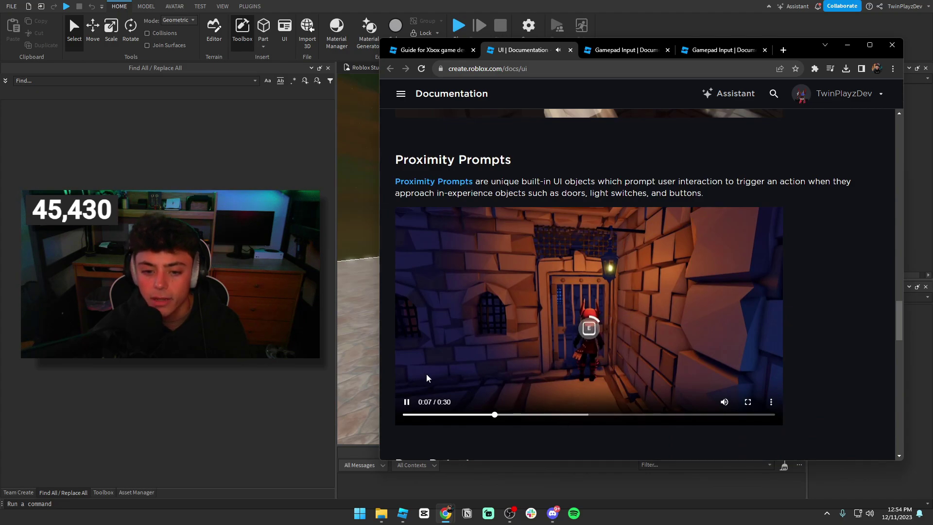
pyautogui.scroll(-10, 815, 269)
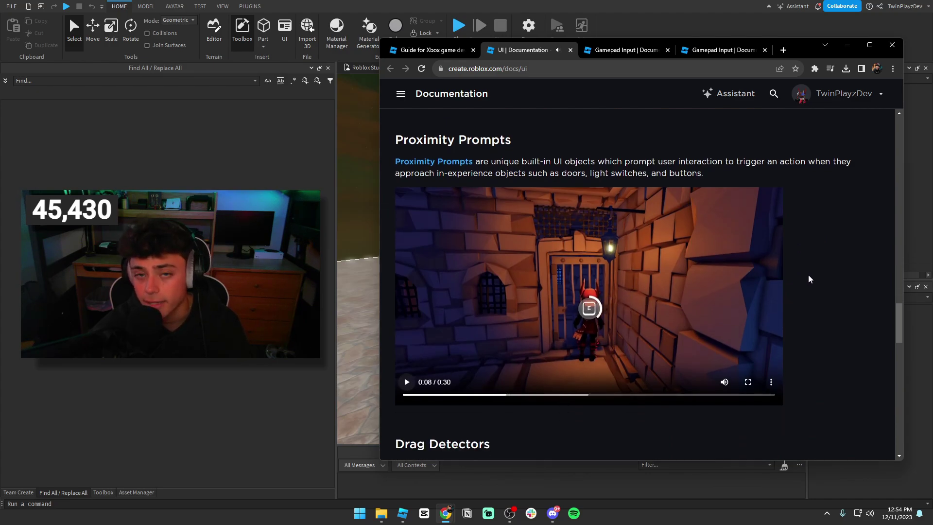
# - Skim the rest of the UI page to Rich Text Markup and return to its beginning
pyautogui.scroll(-8, 807, 243)
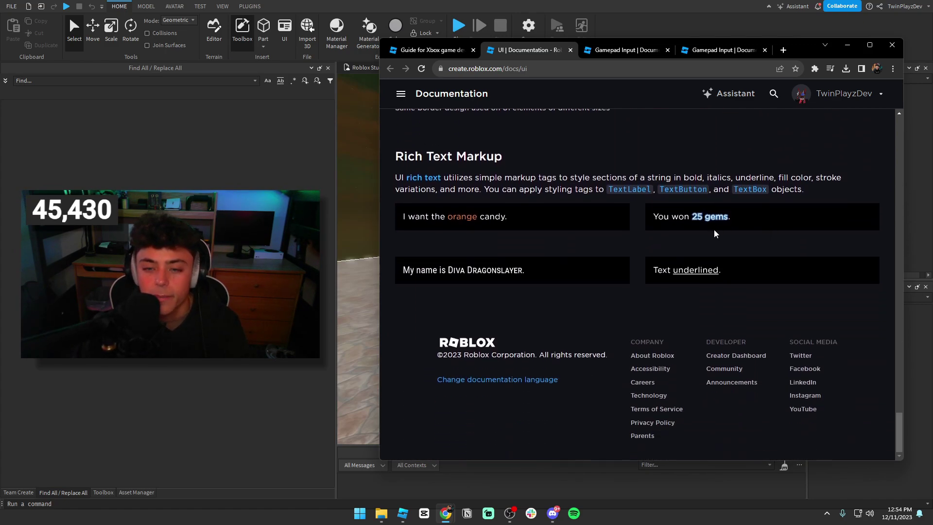
pyautogui.scroll(15, 713, 233)
pyautogui.scroll(5, 709, 279)
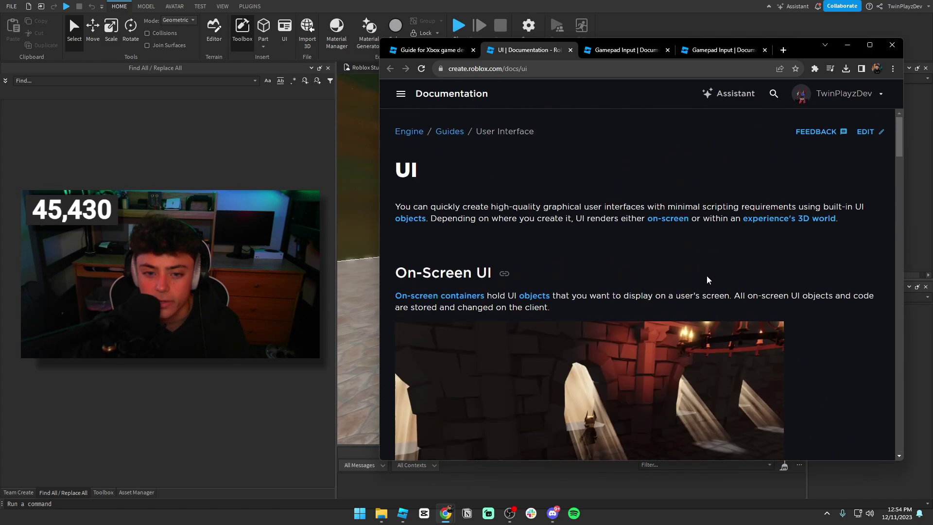
# - Return to the Xbox development guide and read its tips on scaling the Gui size and position across screen sizes, highlighting key passages
pyautogui.click(466, 52)
pyautogui.scroll(-3, 607, 184)
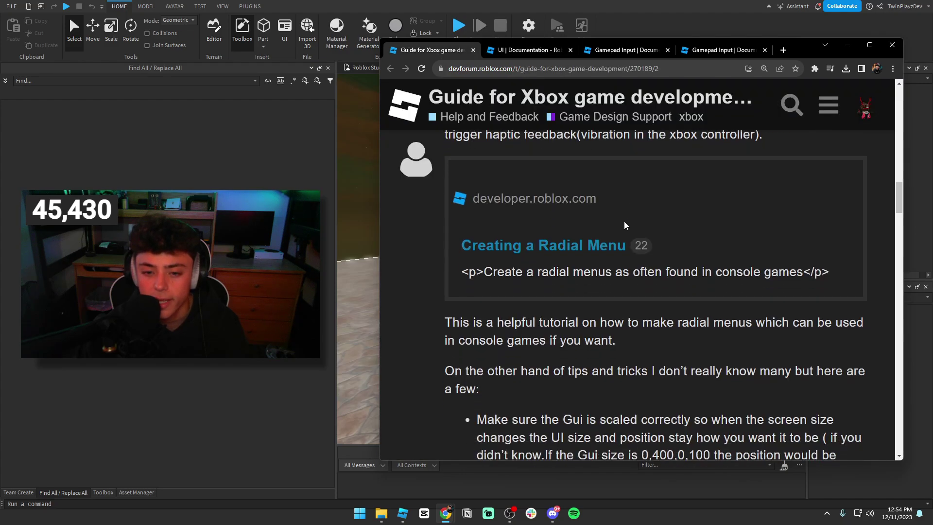
pyautogui.scroll(-1, 437, 235)
pyautogui.moveTo(476, 247); pyautogui.dragTo(685, 303)
pyautogui.click(683, 304)
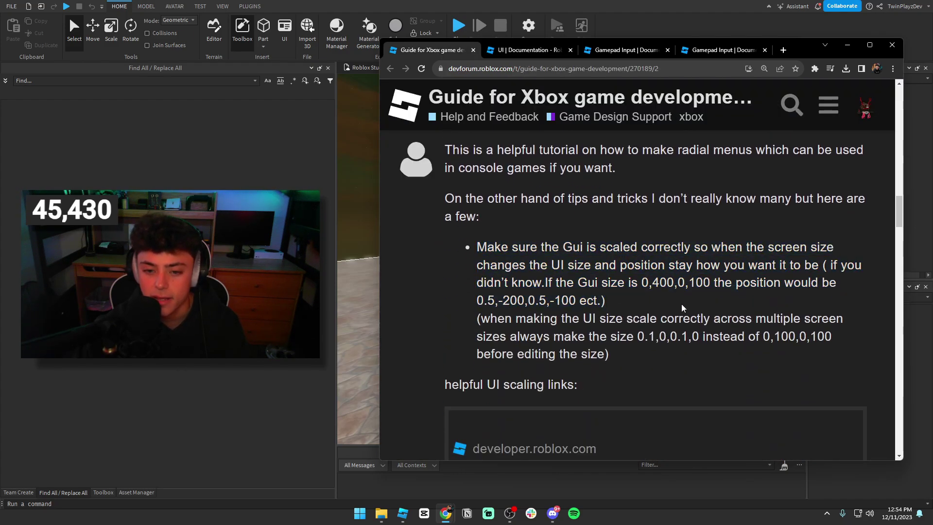
pyautogui.scroll(-2, 681, 305)
pyautogui.moveTo(476, 221); pyautogui.dragTo(731, 252)
pyautogui.click(733, 258)
pyautogui.scroll(-4, 606, 235)
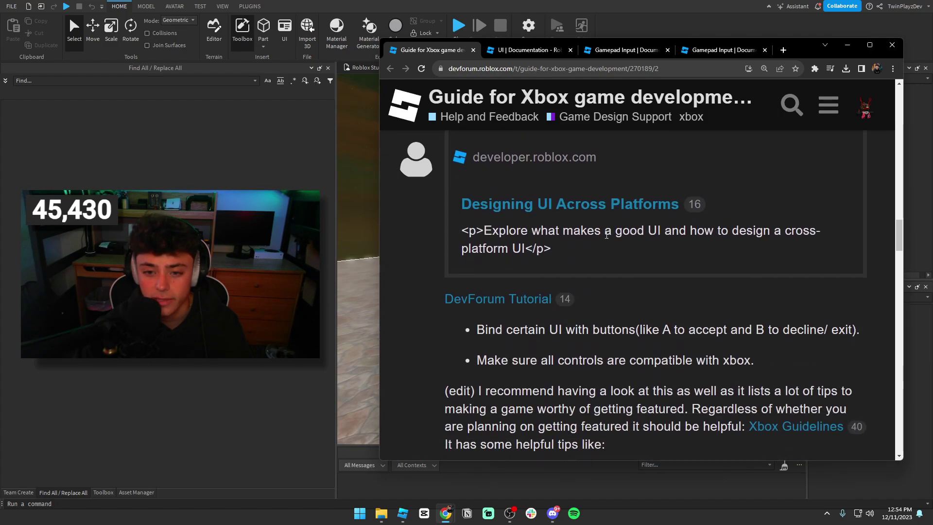
# - Open the guide's Designing UI Across Platforms link in a new tab, skim the page it leads to and close it
pyautogui.middleClick(575, 208)
pyautogui.moveTo(718, 54); pyautogui.dragTo(497, 51)
pyautogui.scroll(-2, 584, 182)
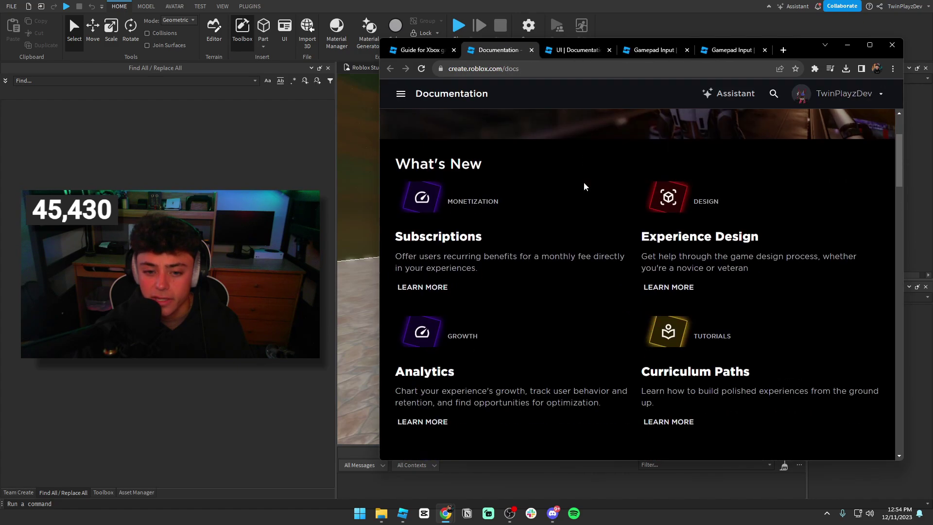
pyautogui.scroll(-3, 584, 181)
pyautogui.click(532, 50)
# - Read and highlight the guide's tips on binding UI to controller buttons and keeping all controls compatible with Xbox
pyautogui.click(432, 51)
pyautogui.scroll(-1, 575, 218)
pyautogui.moveTo(477, 281); pyautogui.dragTo(606, 284)
pyautogui.moveTo(716, 284); pyautogui.dragTo(768, 311)
pyautogui.click(767, 311)
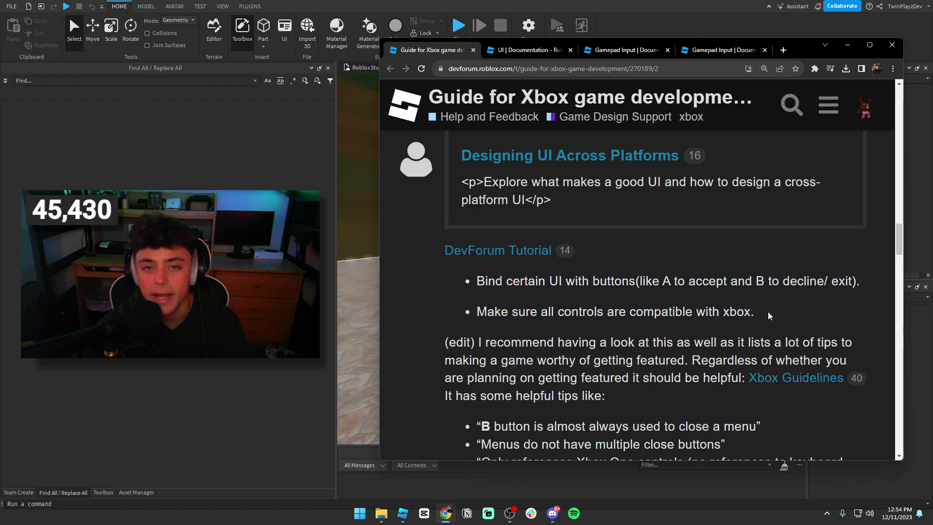
# - Read the helpful tips under the Xbox Guidelines link, highlighting the one about using the B button to close menus
pyautogui.scroll(-3, 613, 307)
pyautogui.moveTo(475, 280); pyautogui.dragTo(817, 281)
pyautogui.click(818, 281)
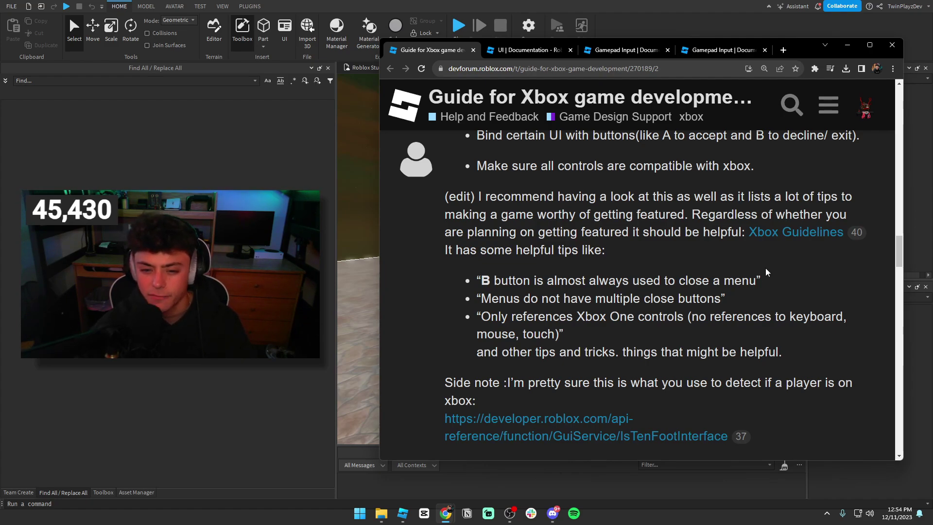
# - Review the IsTenFootInterface side note, the core UI notes and the forum replies, then go back to the guide's tips
pyautogui.scroll(-4, 652, 225)
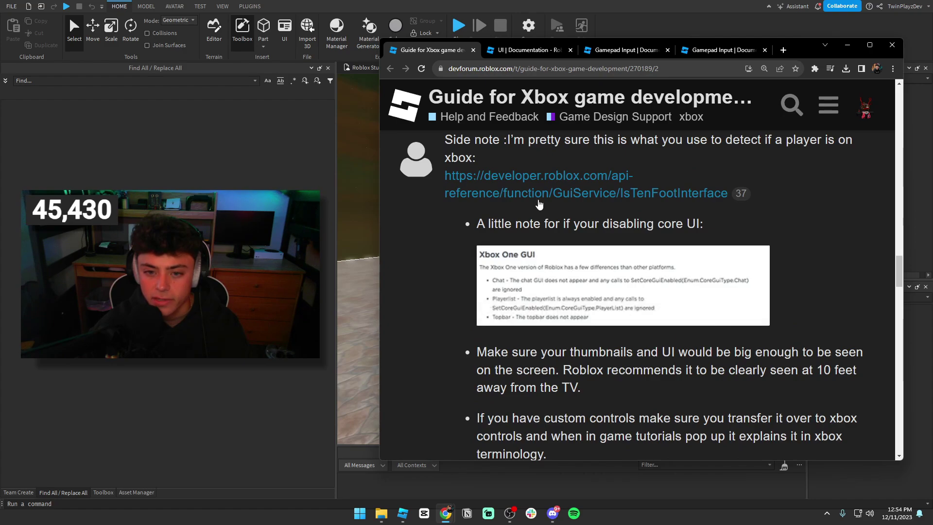
pyautogui.scroll(-4, 542, 209)
pyautogui.scroll(-15, 565, 221)
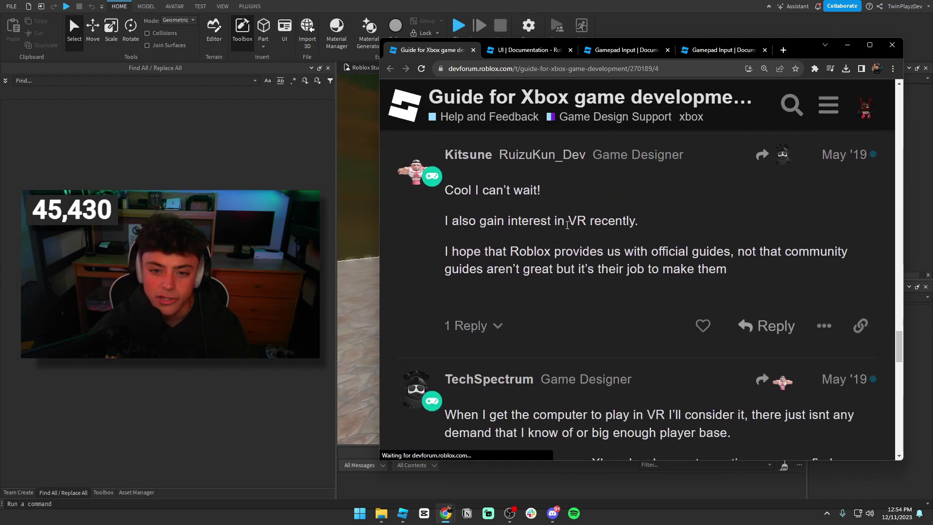
pyautogui.scroll(20, 567, 225)
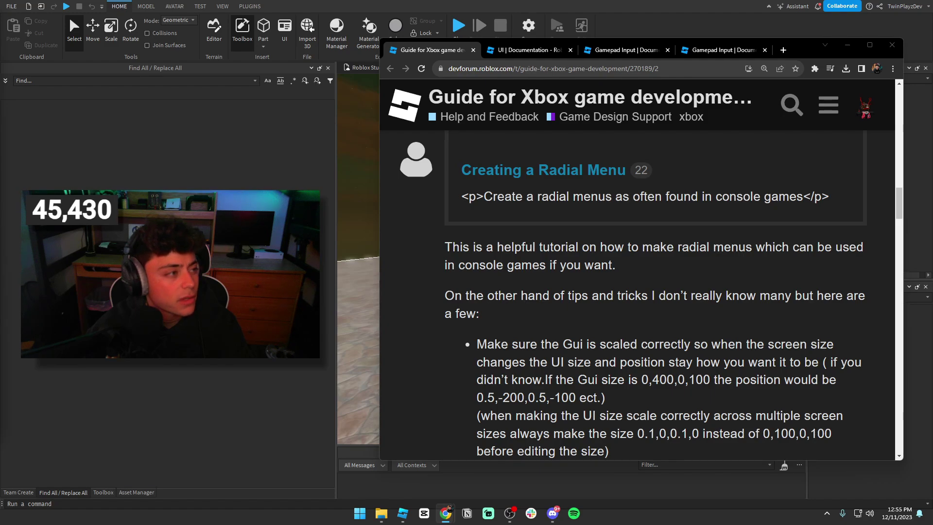
# - Place the console guidelines page's tab beside the Xbox guide and find the Designing for Controllers section
pyautogui.moveTo(0, 42); pyautogui.dragTo(495, 50)
pyautogui.scroll(8, 637, 247)
pyautogui.scroll(20, 637, 247)
pyautogui.scroll(-7, 652, 252)
pyautogui.scroll(2, 650, 247)
pyautogui.scroll(1, 472, 243)
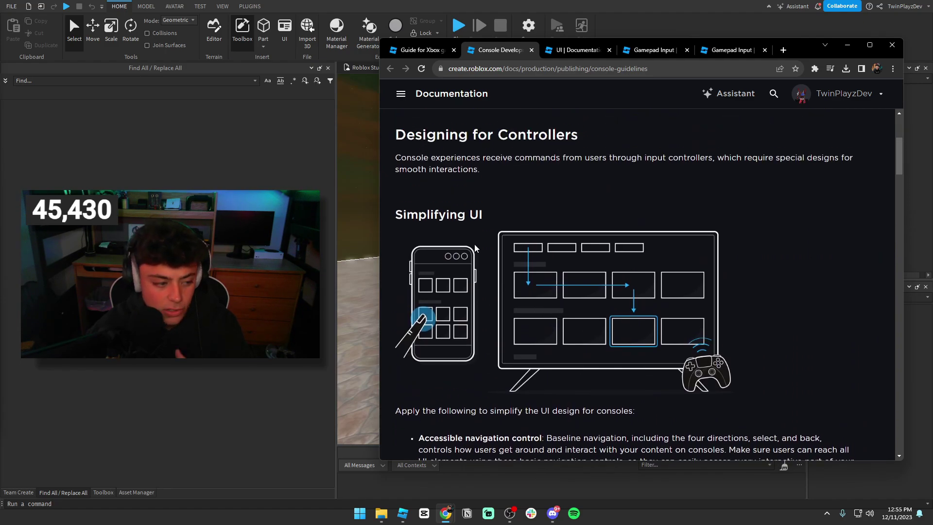
# - Read the Simplifying UI guidelines for consoles, highlighting the point on minimal controller input complexity
pyautogui.scroll(-2, 489, 250)
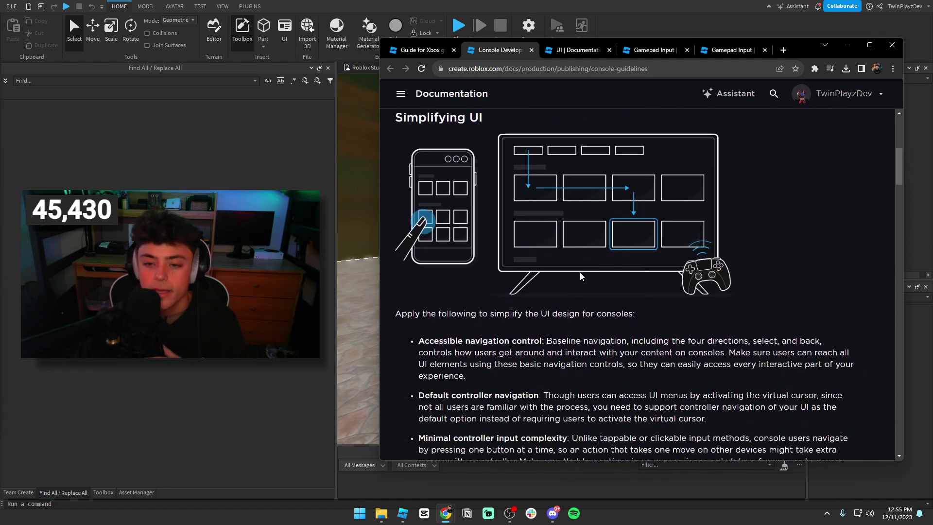
pyautogui.scroll(-4, 579, 272)
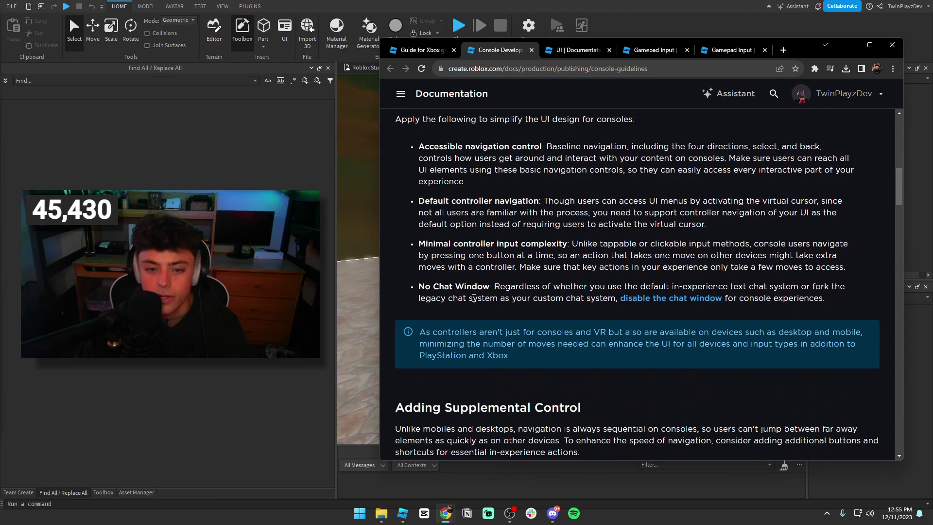
pyautogui.moveTo(450, 240); pyautogui.dragTo(577, 241)
pyautogui.scroll(-6, 564, 239)
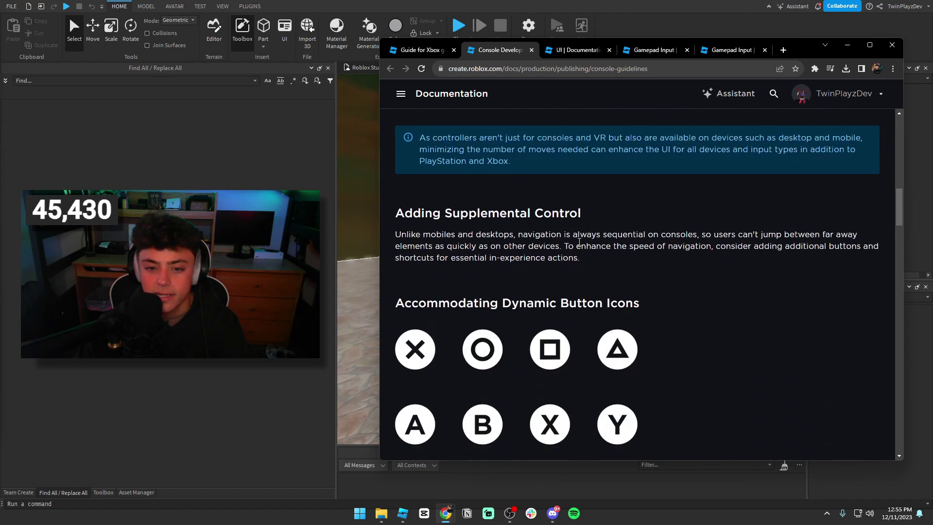
# - Examine the dynamic button icon guidance and highlight the ButtonA and ButtonCross mappings in the Mapping Custom Assets script
pyautogui.scroll(-5, 609, 308)
pyautogui.scroll(-1, 609, 308)
pyautogui.moveTo(667, 261); pyautogui.dragTo(549, 250)
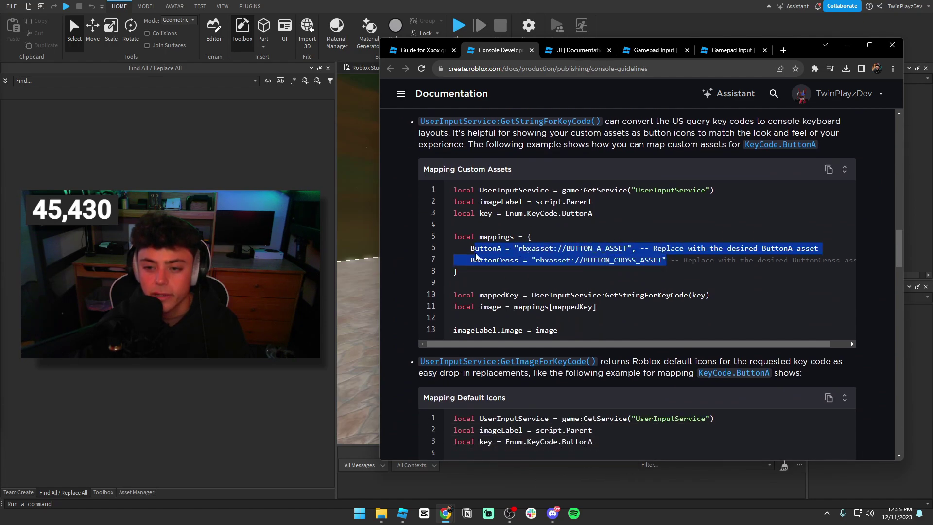
pyautogui.click(476, 257)
# - Review the console guidelines on TV-safe areas, dynamically-sized UI, progressive disclosure and sound feedback
pyautogui.scroll(-6, 562, 256)
pyautogui.scroll(-10, 568, 261)
pyautogui.scroll(-8, 568, 225)
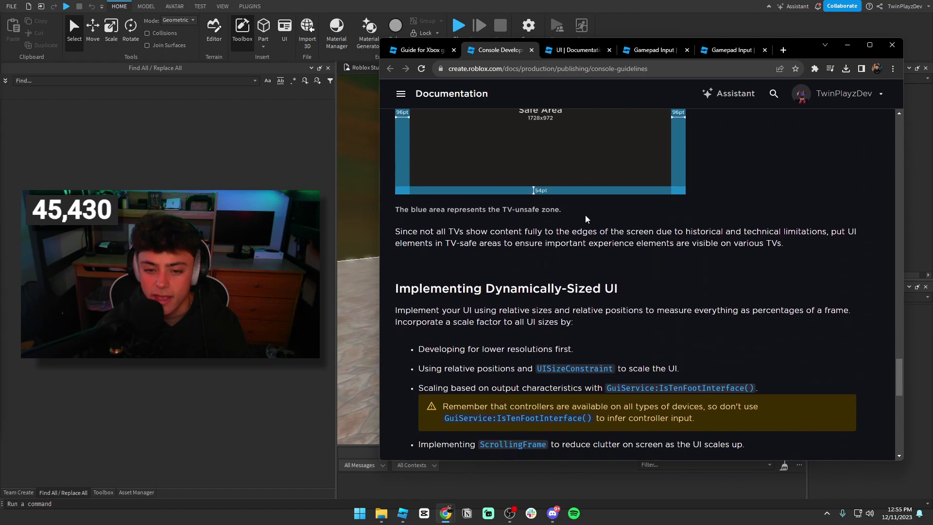
pyautogui.scroll(-7, 585, 218)
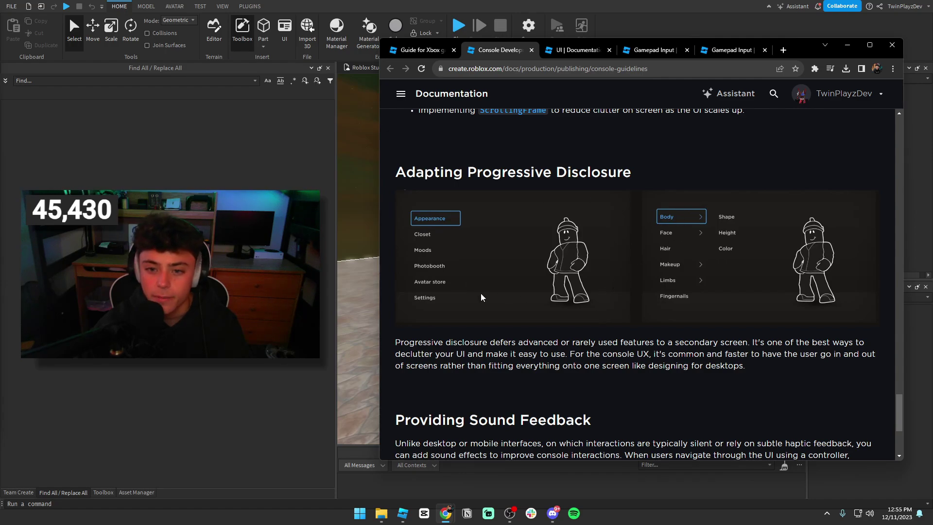
pyautogui.scroll(-4, 500, 282)
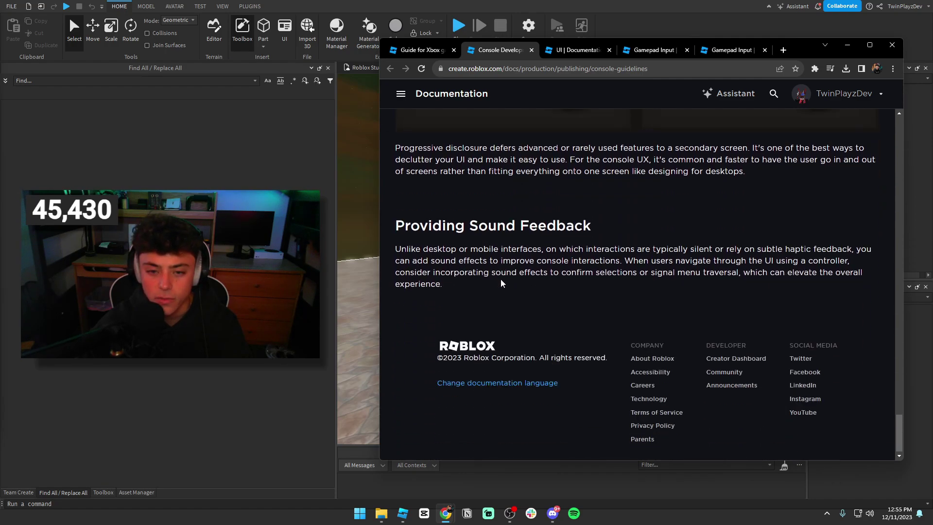
pyautogui.scroll(5, 501, 283)
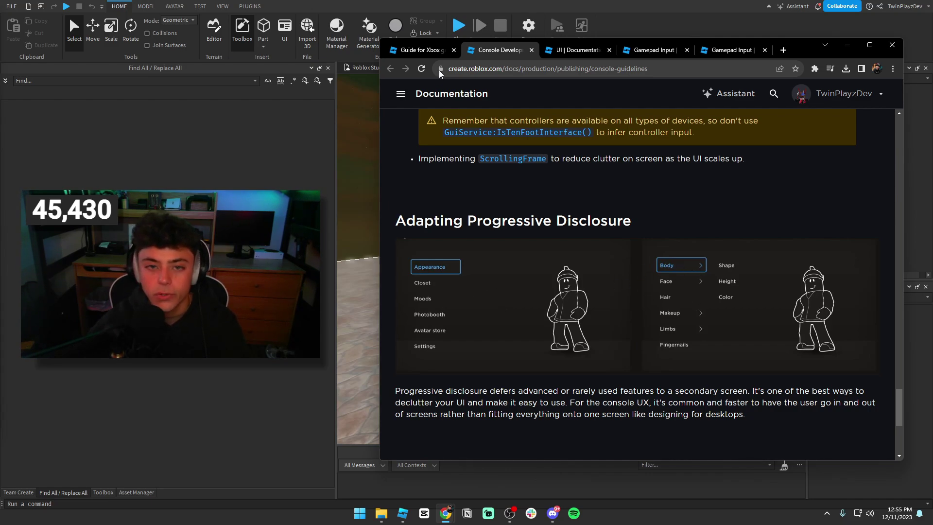
# - Return to the Xbox game development guide and read its remaining tips down to the Content Agreement guidelines
pyautogui.click(419, 50)
pyautogui.scroll(-10, 643, 243)
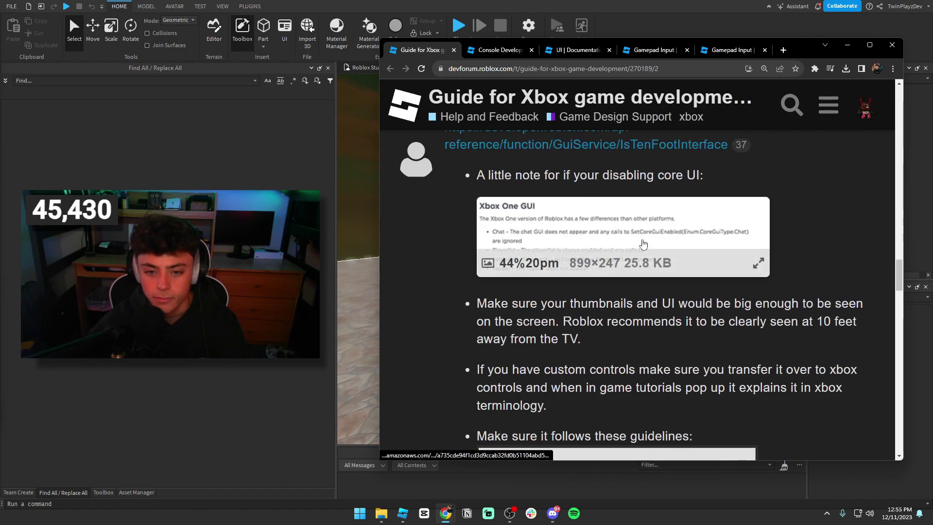
pyautogui.scroll(-5, 642, 243)
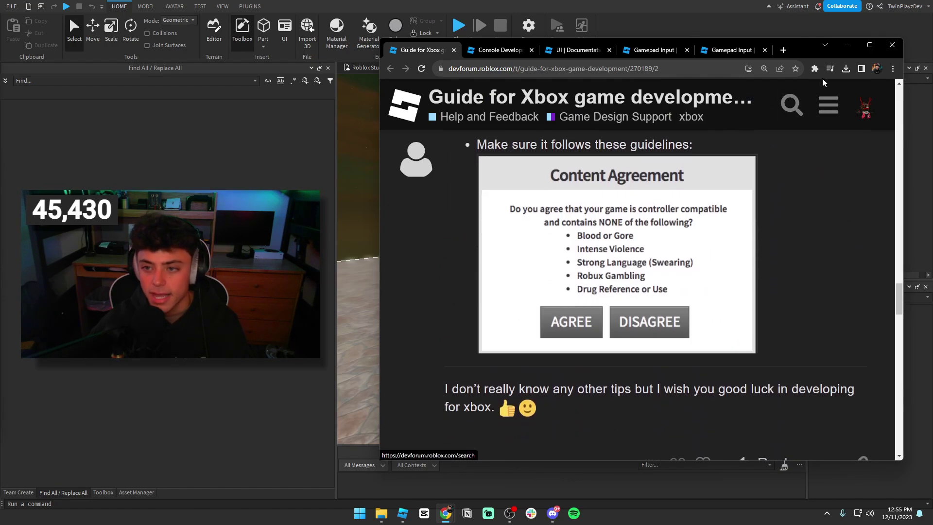
# - Switch to Roblox Studio, show the Toolbox, and select the ProximityPrompt inside the avatar shop model's PromptPart
pyautogui.click(846, 46)
pyautogui.click(103, 492)
pyautogui.moveTo(456, 149); pyautogui.dragTo(601, 168, button='right')
pyautogui.scroll(5, 599, 159)
pyautogui.click(602, 172)
pyautogui.press('f')
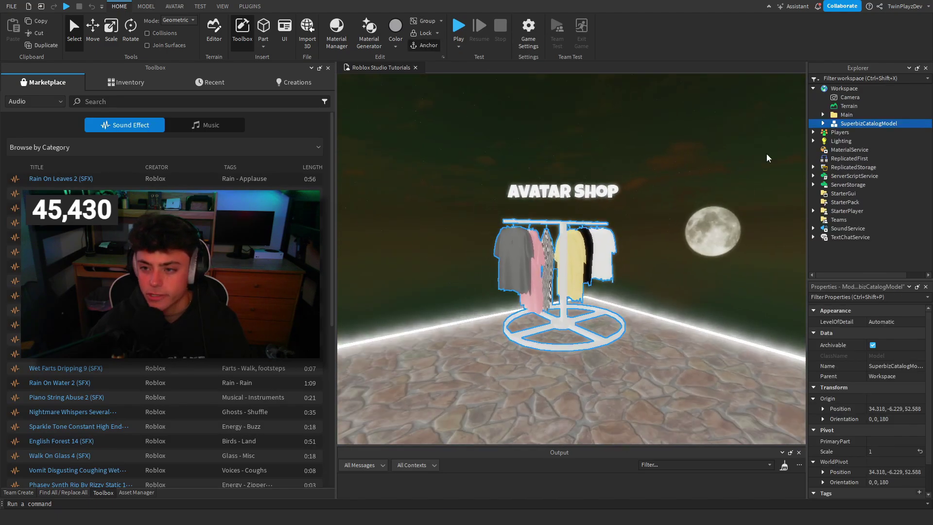
pyautogui.click(833, 211)
pyautogui.click(860, 219)
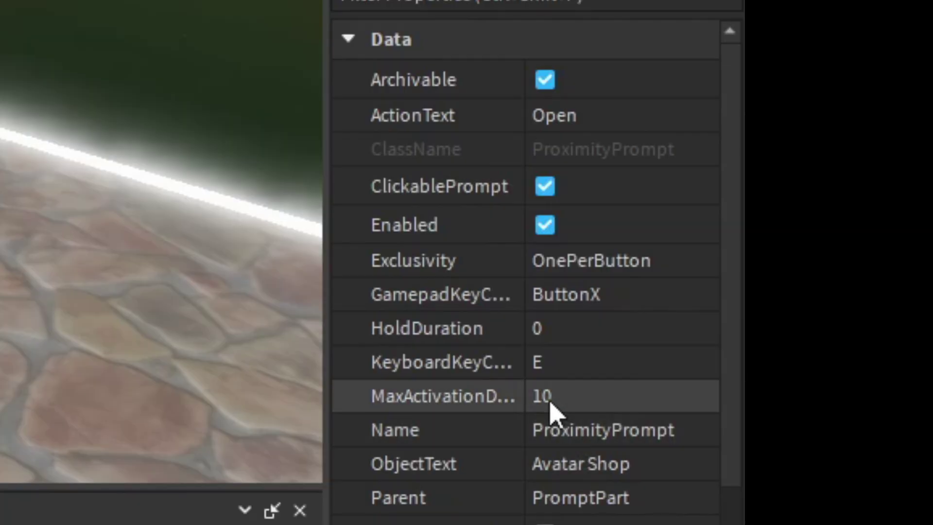
# - Widen the property display and review the ProximityPrompt's GamepadKeyCode options, keeping ButtonX, and clear the selection
pyautogui.moveTo(329, 6); pyautogui.dragTo(136, 7)
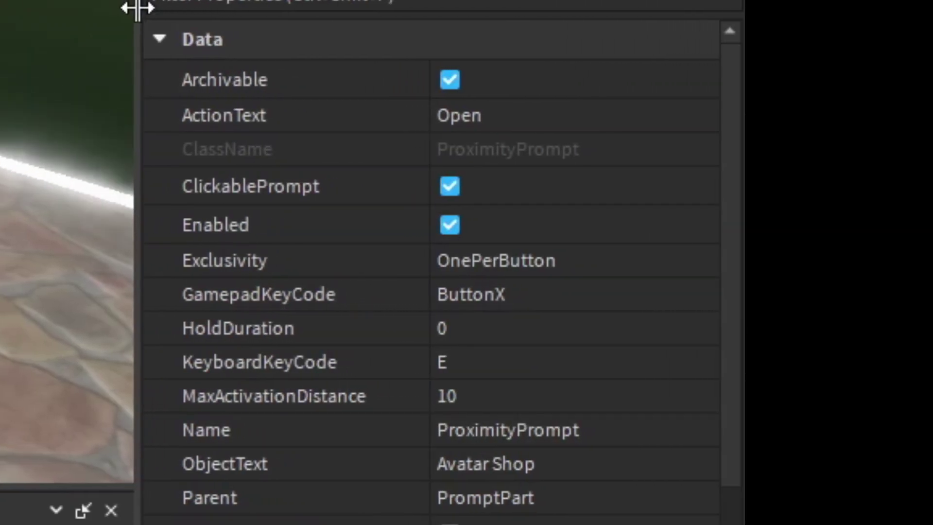
pyautogui.scroll(-4, 437, 442)
pyautogui.scroll(3, 535, 165)
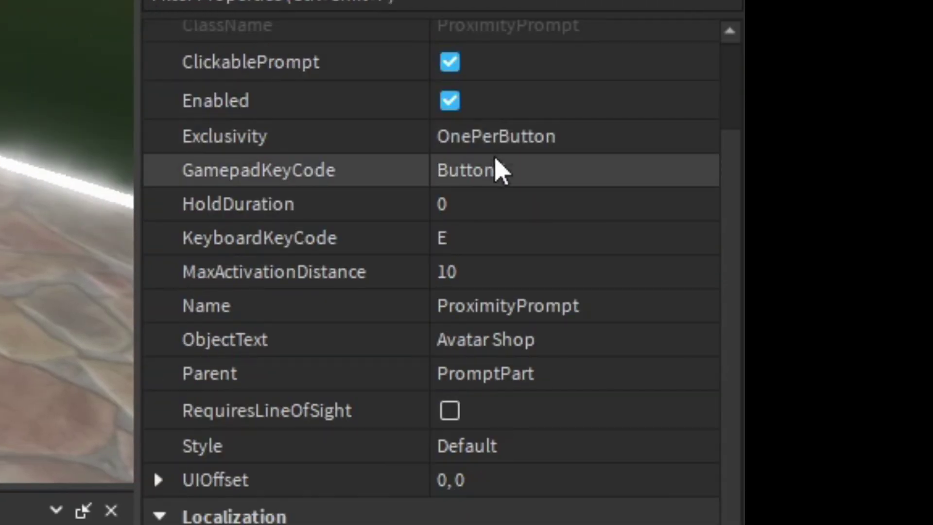
pyautogui.click(523, 169)
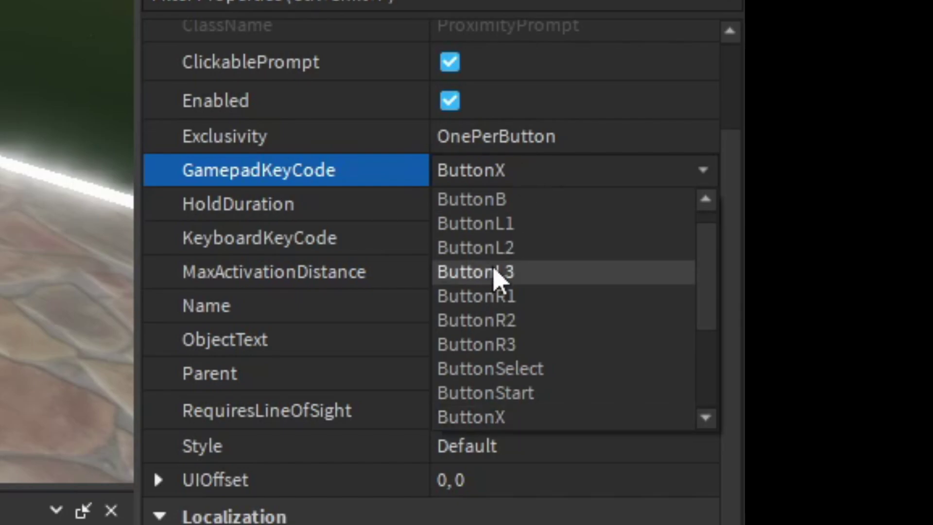
pyautogui.scroll(1, 529, 214)
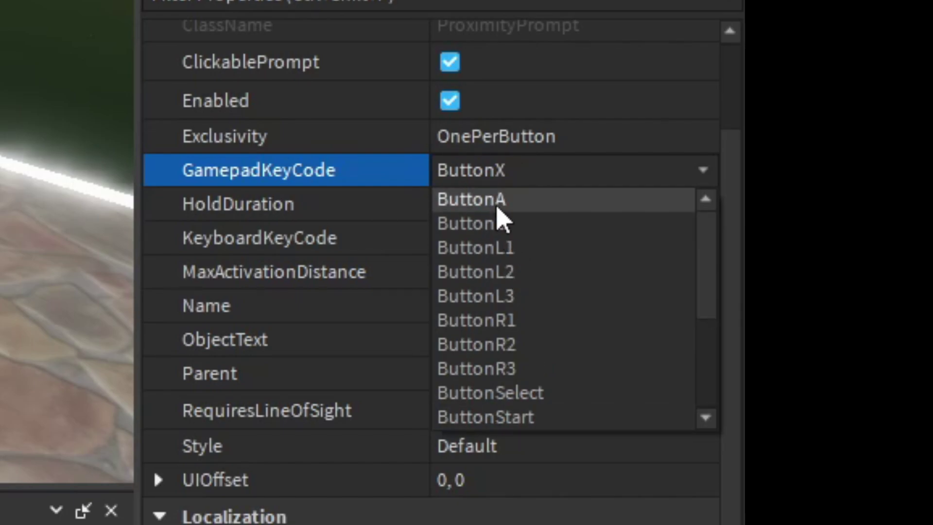
pyautogui.click(504, 179)
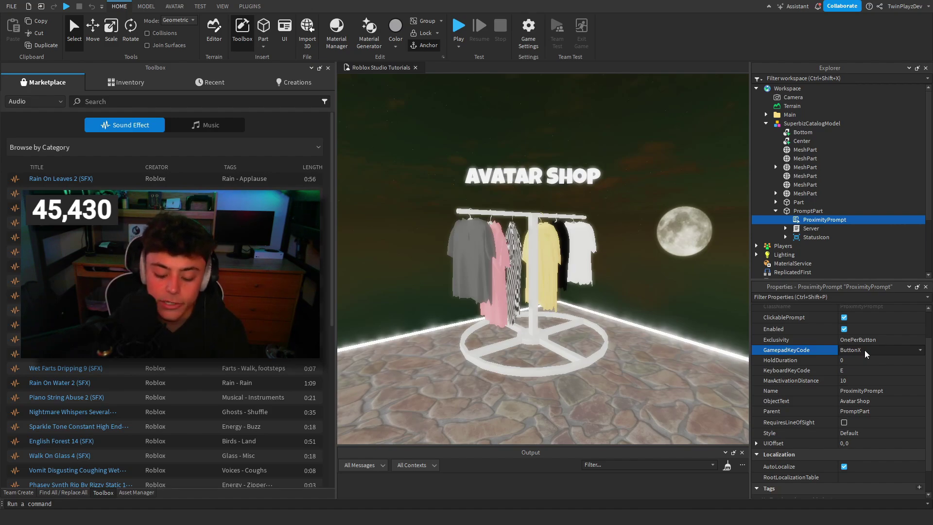
pyautogui.click(859, 360)
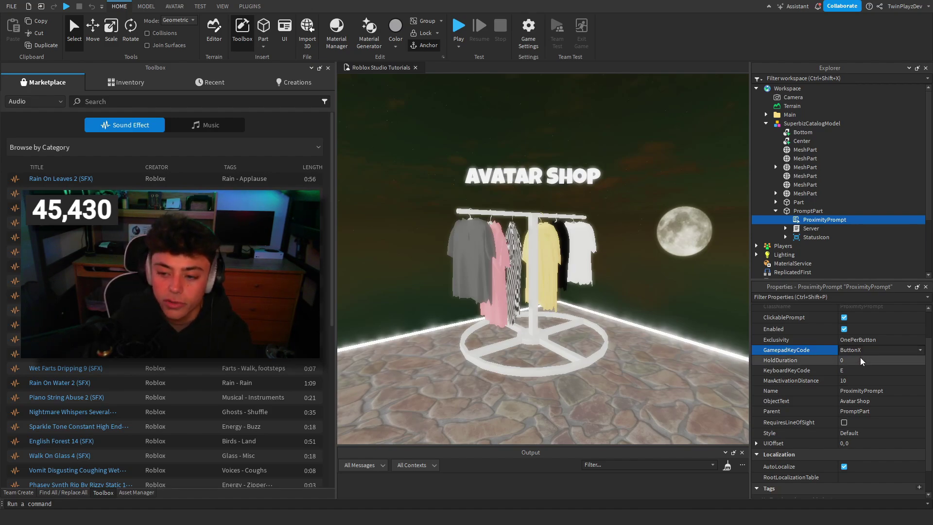
pyautogui.click(696, 206)
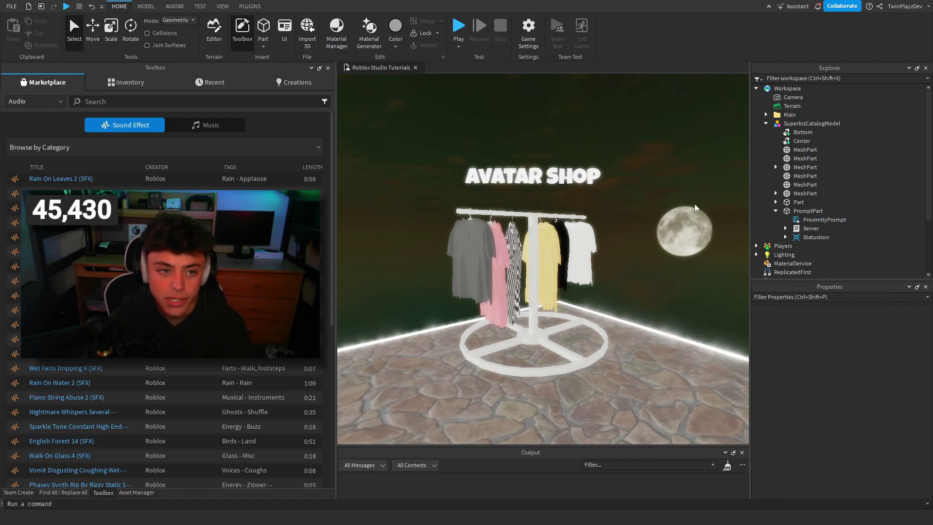
# - Switch the Toolbox marketplace from audio to models and search for "xbox gui"
pyautogui.click(29, 101)
pyautogui.click(19, 115)
pyautogui.click(133, 102)
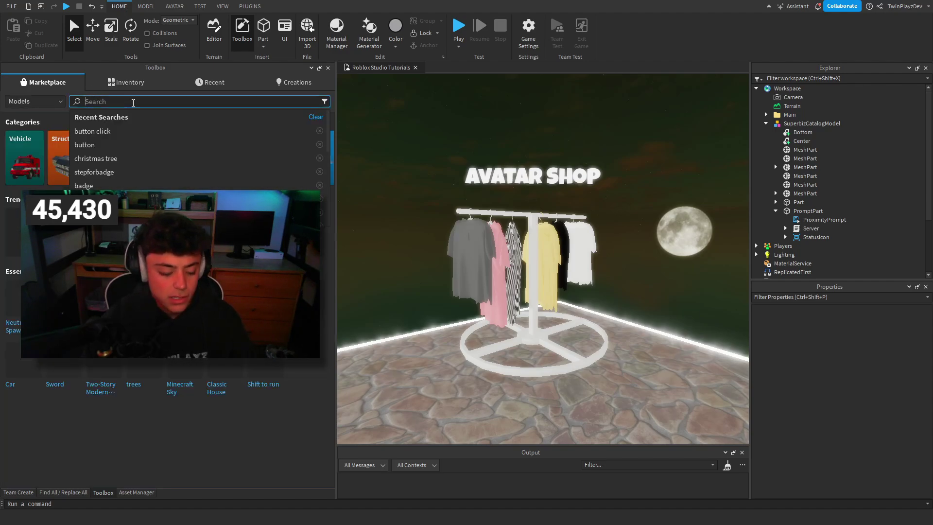
pyautogui.write('xbox')
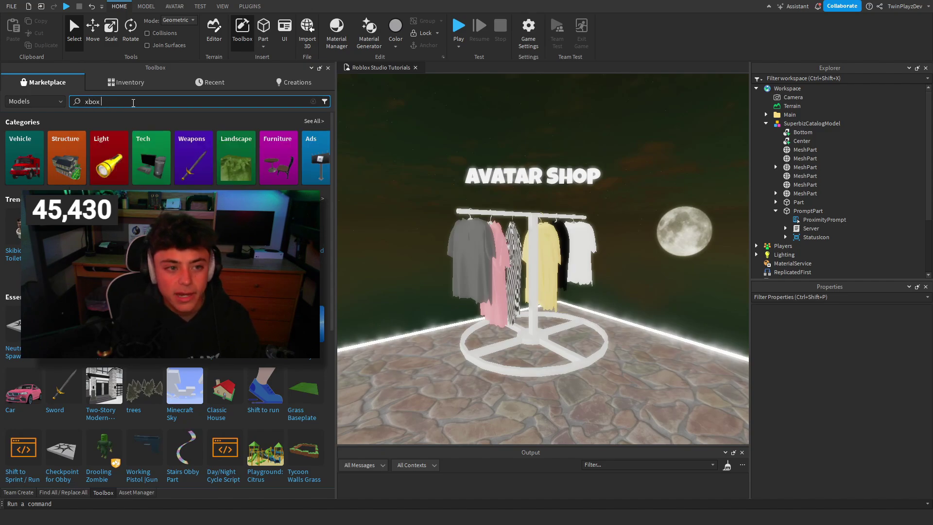
pyautogui.press('Return')
# - Insert the CX BLOX MENU GUI (XBOX SUPPORT) model into the scene beside the avatar shop
pyautogui.moveTo(433, 156); pyautogui.dragTo(433, 158, button='right')
pyautogui.scroll(-6, 433, 158)
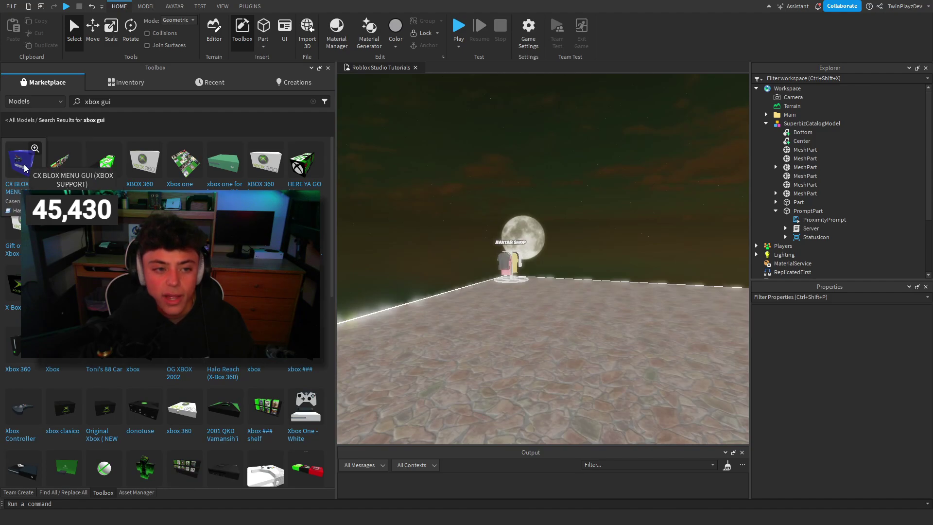
pyautogui.moveTo(24, 168); pyautogui.dragTo(523, 232)
pyautogui.click(564, 282)
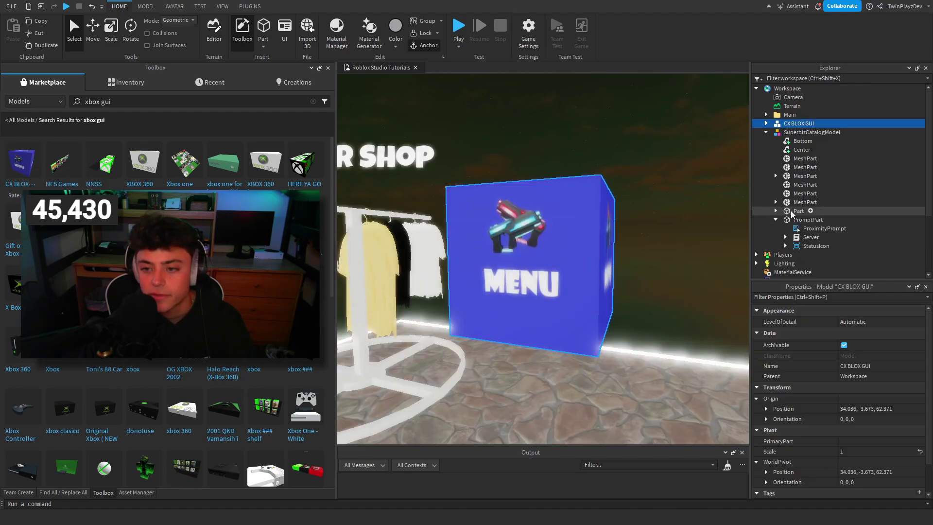
# - Expand the CX BLOX GUI model, open its first Put Me In StarterCharacterScripts script, and highlight the Humanoid.Died vibration code
pyautogui.click(769, 139)
pyautogui.click(766, 131)
pyautogui.click(765, 122)
pyautogui.doubleClick(815, 133)
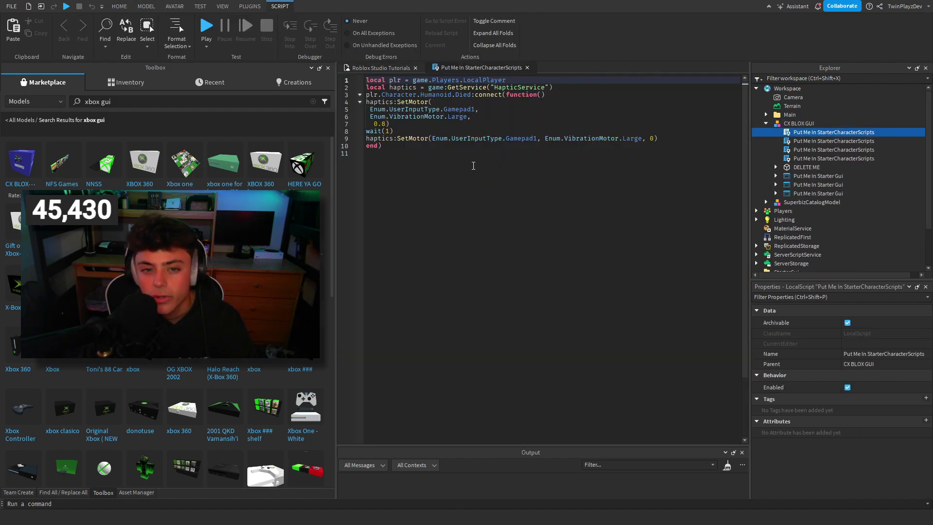
pyautogui.moveTo(428, 154); pyautogui.dragTo(381, 95)
pyautogui.click(501, 125)
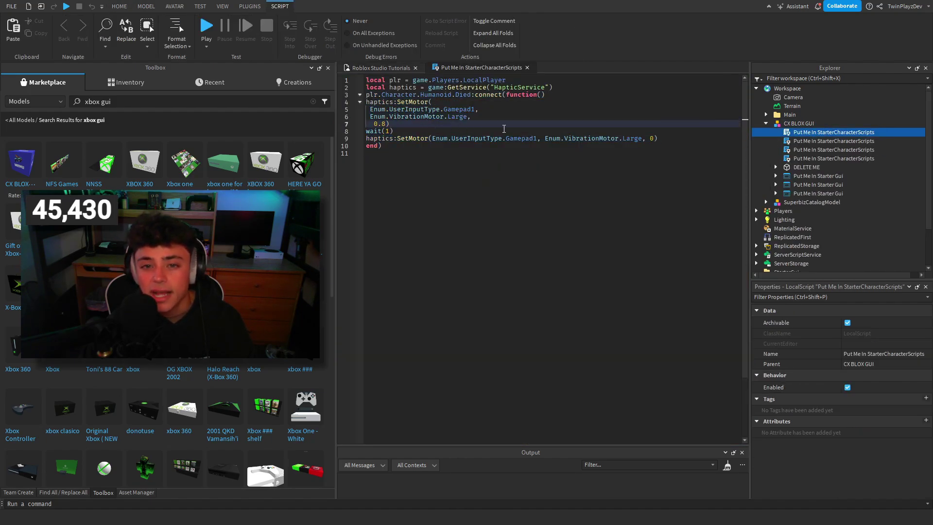
# - Add a blank line below the HapticService variable, examine the script's SetMotor vibration calls, and close the script
pyautogui.click(579, 89)
pyautogui.press('Return')
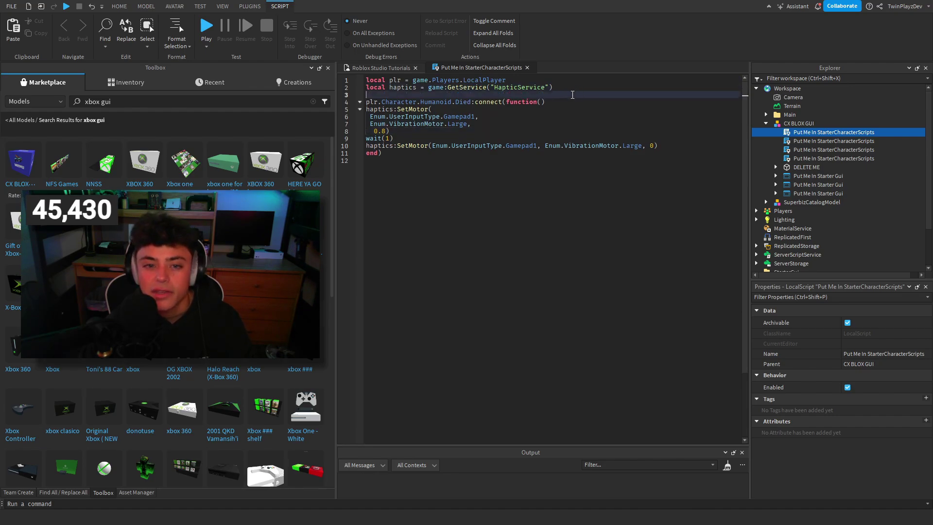
pyautogui.click(402, 139)
pyautogui.click(422, 151)
pyautogui.moveTo(367, 110); pyautogui.dragTo(486, 145)
pyautogui.click(486, 145)
pyautogui.click(436, 101)
pyautogui.click(439, 130)
pyautogui.moveTo(391, 147); pyautogui.dragTo(635, 146)
pyautogui.click(634, 146)
pyautogui.click(388, 146)
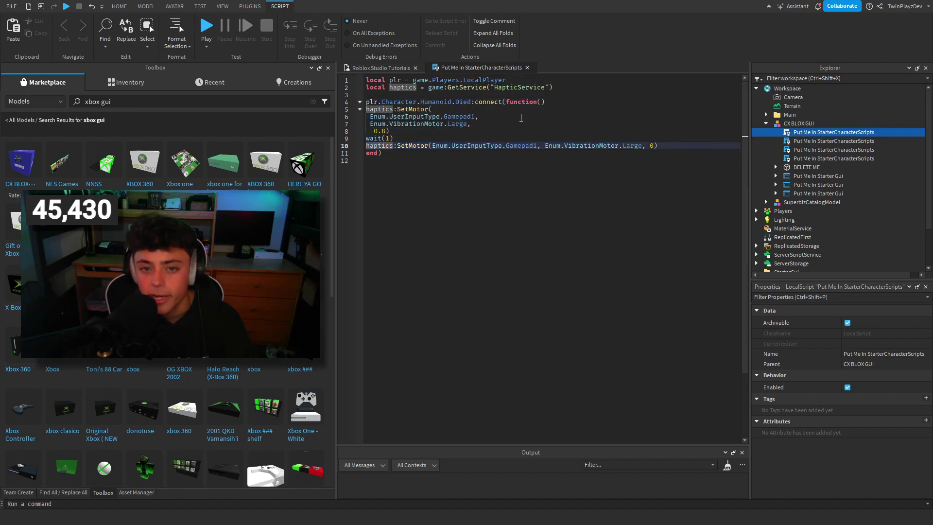
pyautogui.click(528, 67)
# - Review the other three Put Me In StarterCharacterScripts scripts for their haptic feedback on health changes, and close them
pyautogui.doubleClick(809, 141)
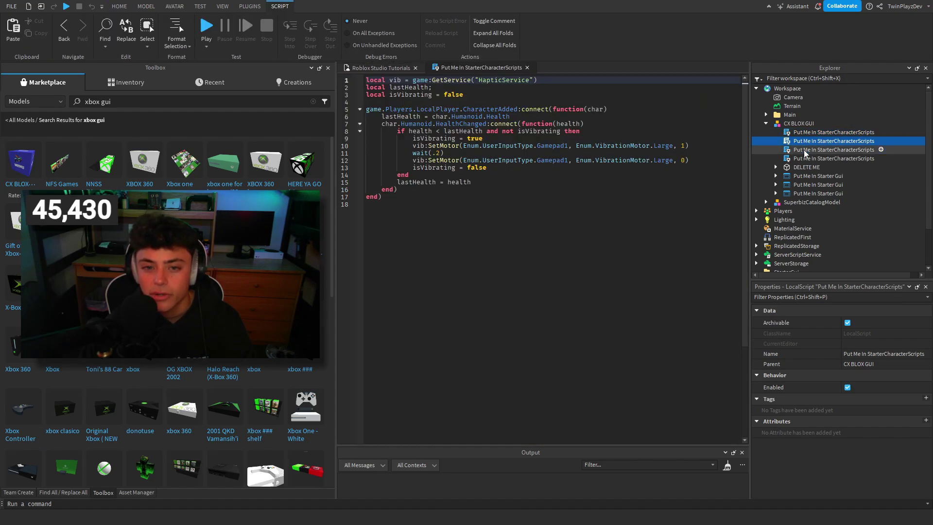
pyautogui.doubleClick(804, 150)
pyautogui.doubleClick(805, 158)
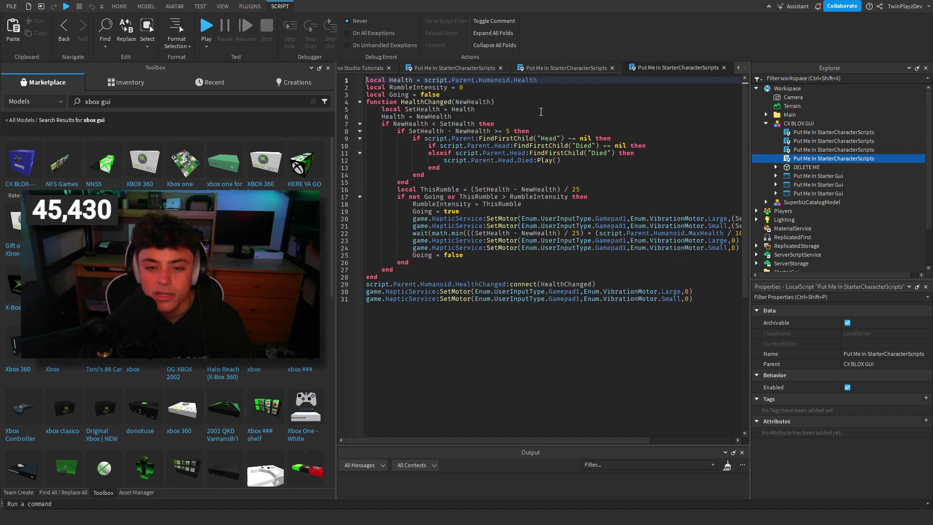
pyautogui.click(501, 68)
pyautogui.click(526, 67)
pyautogui.click(521, 175)
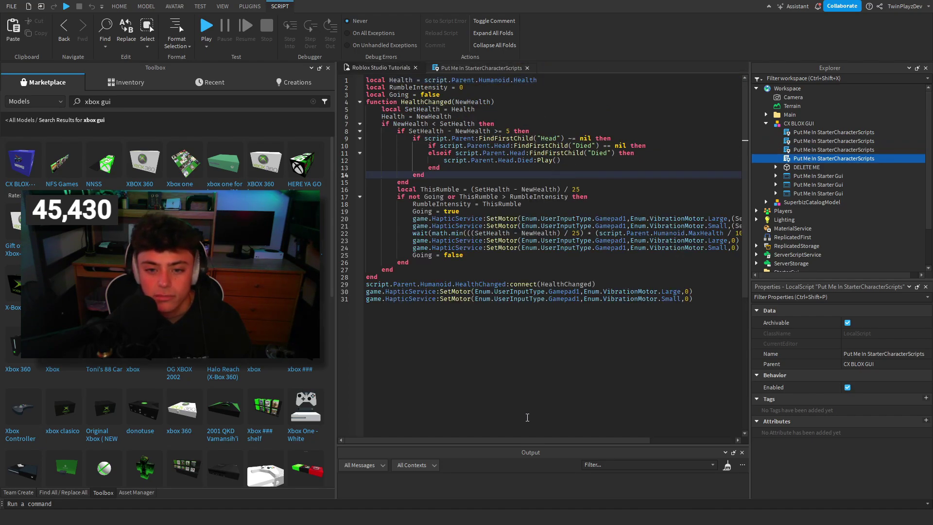
pyautogui.moveTo(536, 440); pyautogui.dragTo(649, 429)
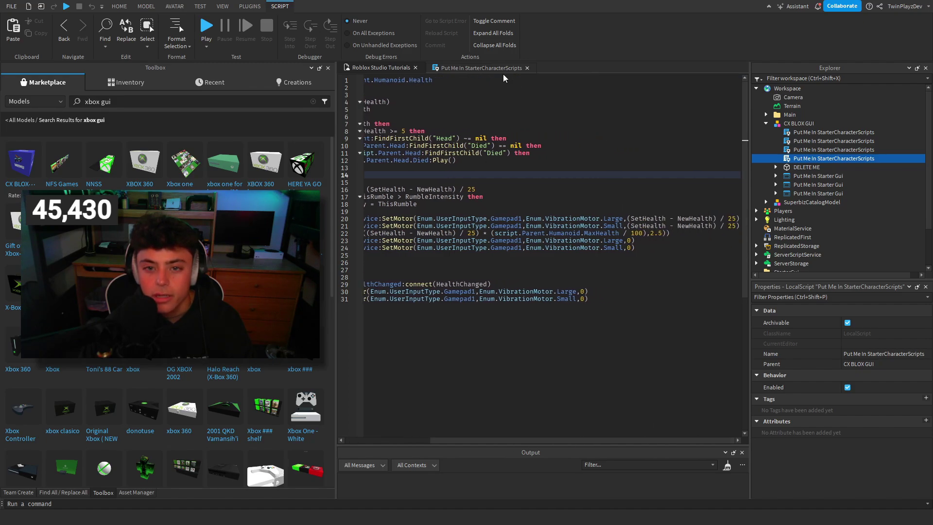
pyautogui.click(527, 67)
# - Examine the first Put Me In Starter Gui's LocalScript, highlighting the UserInputType Gamepad1 check, and close it
pyautogui.click(776, 176)
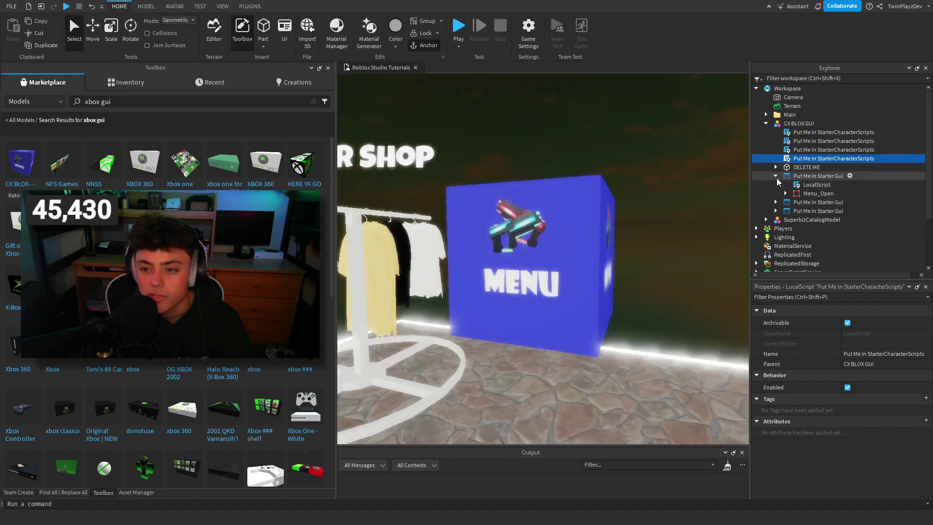
pyautogui.doubleClick(814, 185)
pyautogui.click(577, 145)
pyautogui.click(442, 153)
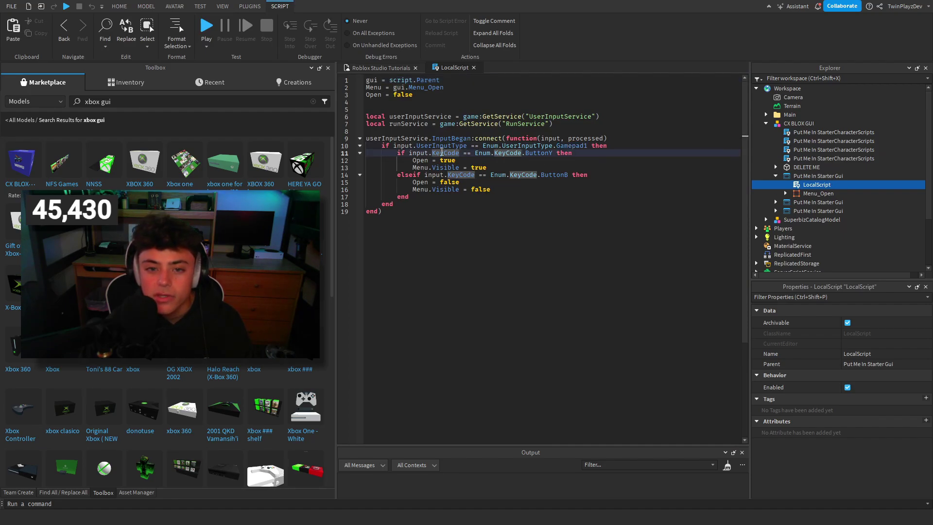
pyautogui.click(406, 118)
pyautogui.click(403, 139)
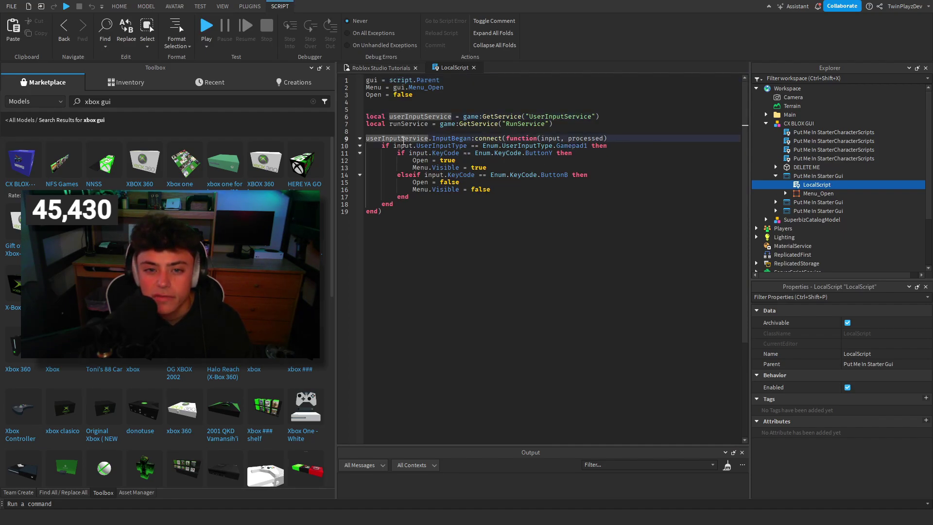
pyautogui.moveTo(381, 145); pyautogui.dragTo(595, 147)
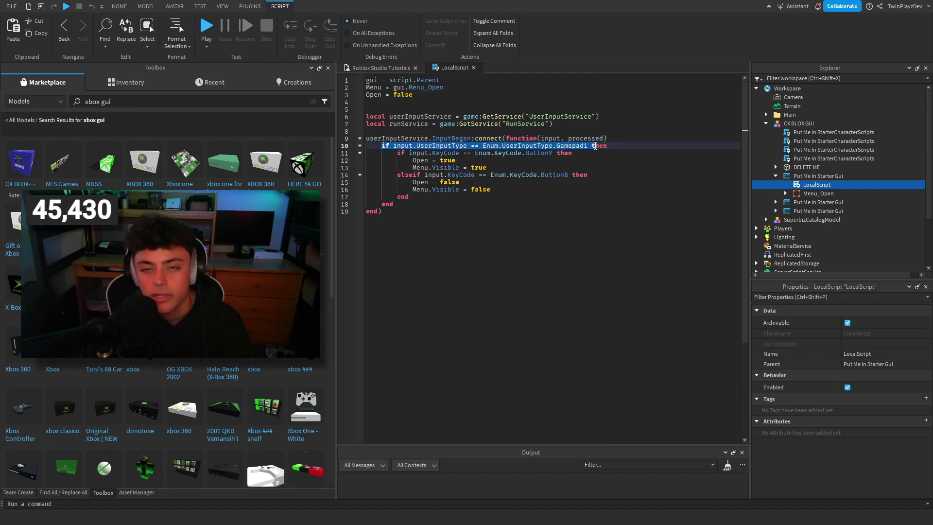
pyautogui.click(595, 147)
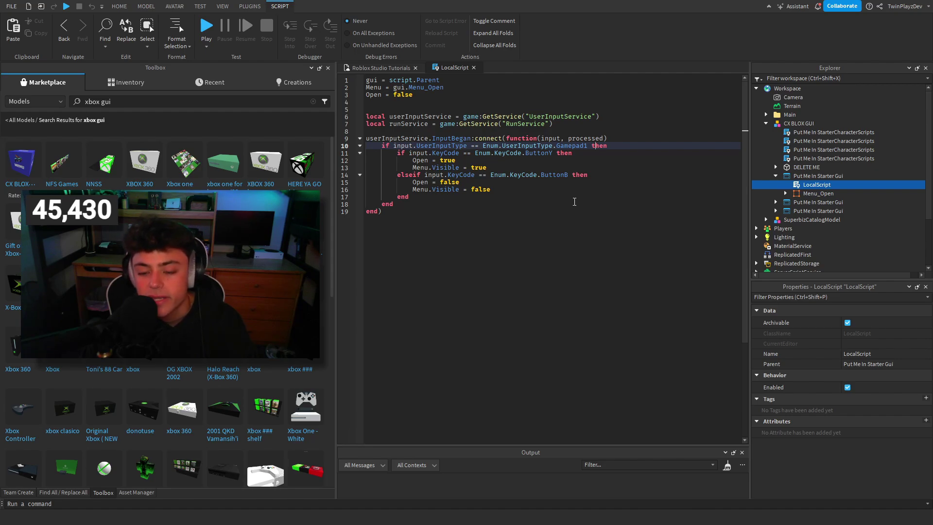
pyautogui.click(474, 67)
# - Inspect the Menu_Open frame and the second Put Me In Starter Gui's LocalScript, and collapse both GUIs
pyautogui.click(785, 194)
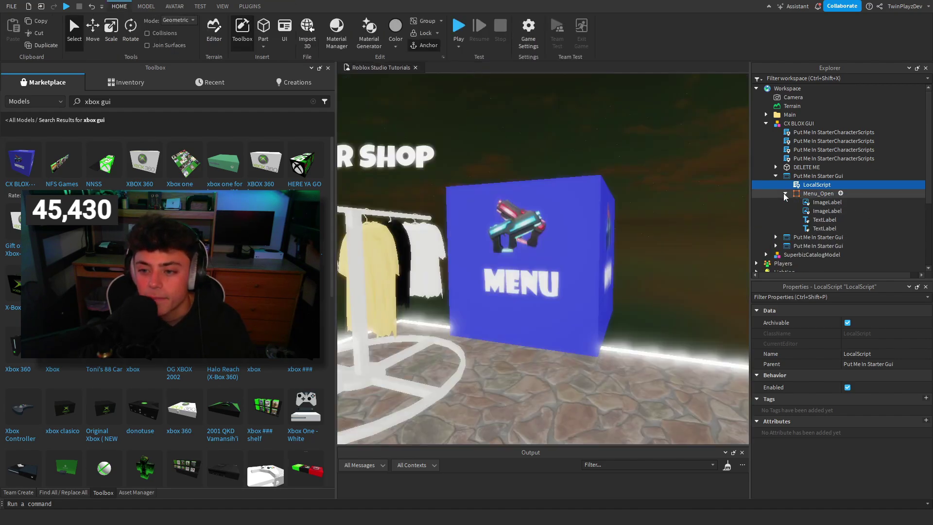
pyautogui.click(802, 194)
pyautogui.click(785, 193)
pyautogui.click(775, 203)
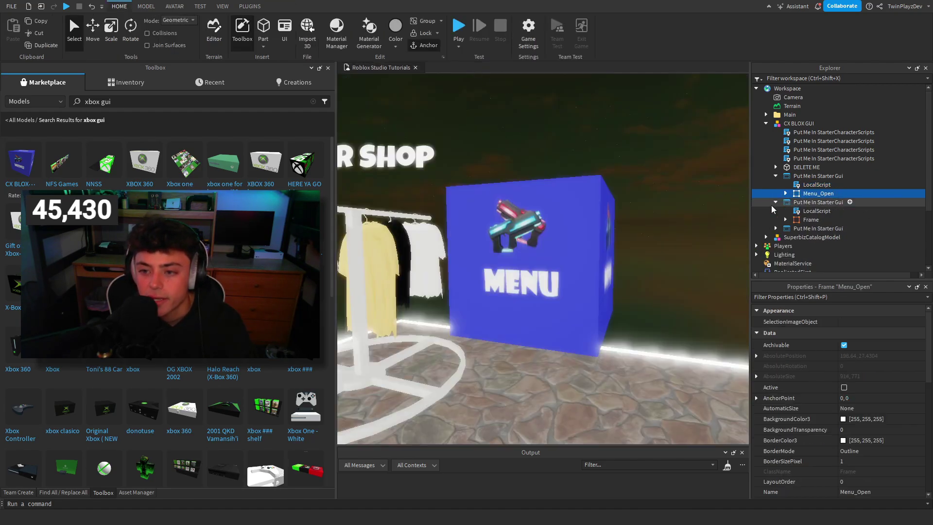
pyautogui.click(798, 212)
pyautogui.doubleClick(798, 212)
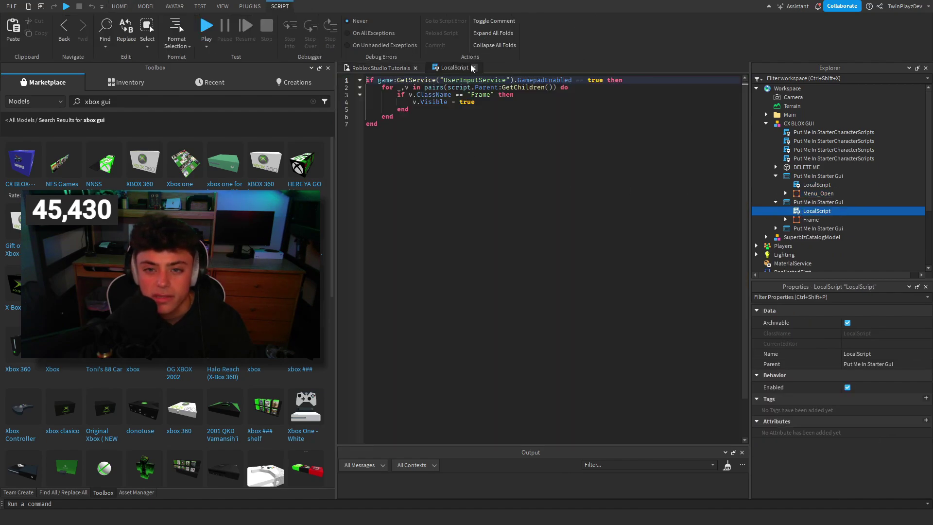
pyautogui.click(473, 68)
pyautogui.click(776, 202)
pyautogui.click(776, 176)
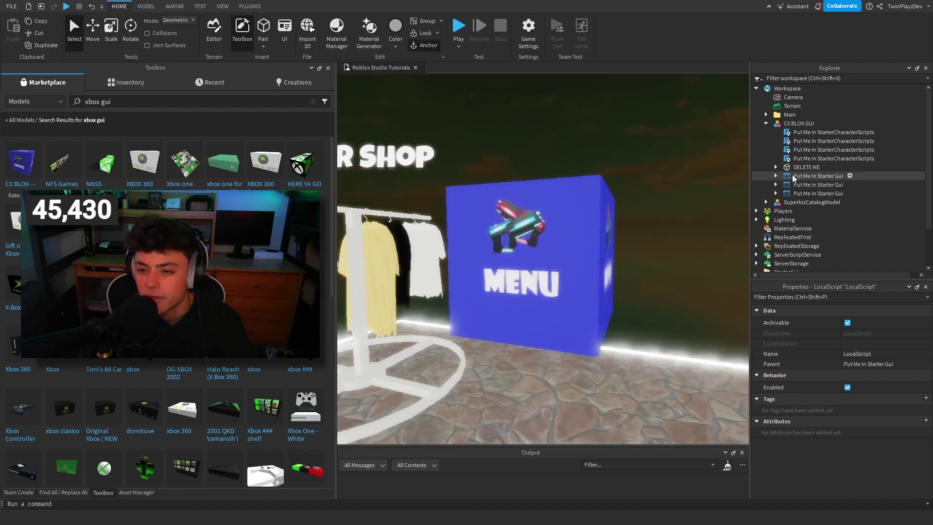
# - Move all three Put Me In Starter Gui objects from the CX BLOX GUI model into StarterGui
pyautogui.click(792, 175)
pyautogui.keyDown('shift'); pyautogui.click(876, 193); pyautogui.keyUp('shift')
pyautogui.moveTo(820, 176); pyautogui.dragTo(782, 225)
pyautogui.moveTo(622, 156); pyautogui.dragTo(623, 155, button='right')
pyautogui.press('s')
pyautogui.scroll(1, 829, 155)
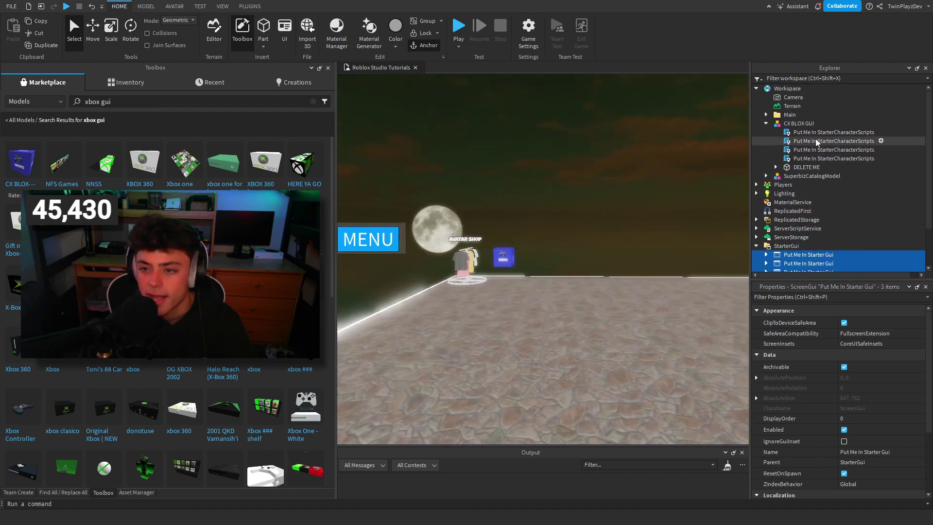
# - Delete the CX BLOX GUI model and its remaining contents from Workspace
pyautogui.click(792, 125)
pyautogui.press('Delete')
pyautogui.press('Delete')
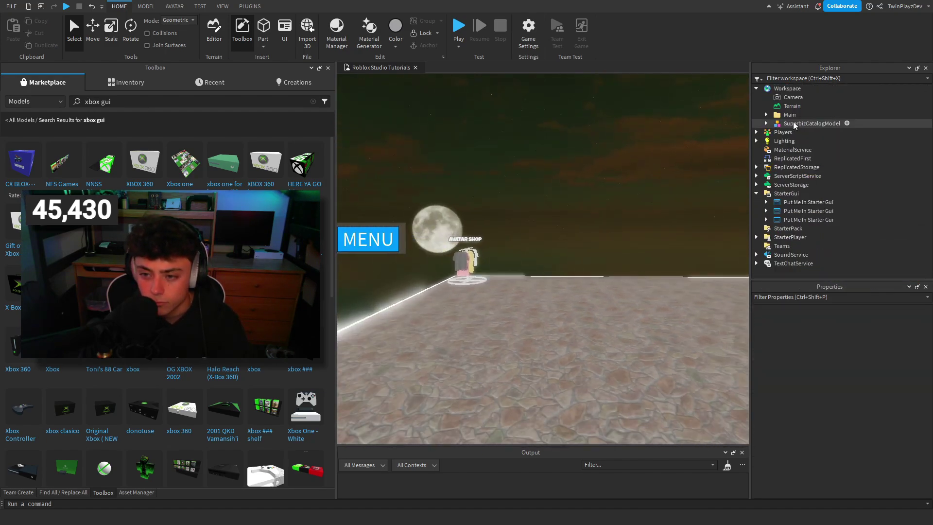
# - Inspect the LocalScripts of the second and third Put Me In Starter Gui objects in StarterGui, and close each script
pyautogui.click(767, 211)
pyautogui.click(799, 221)
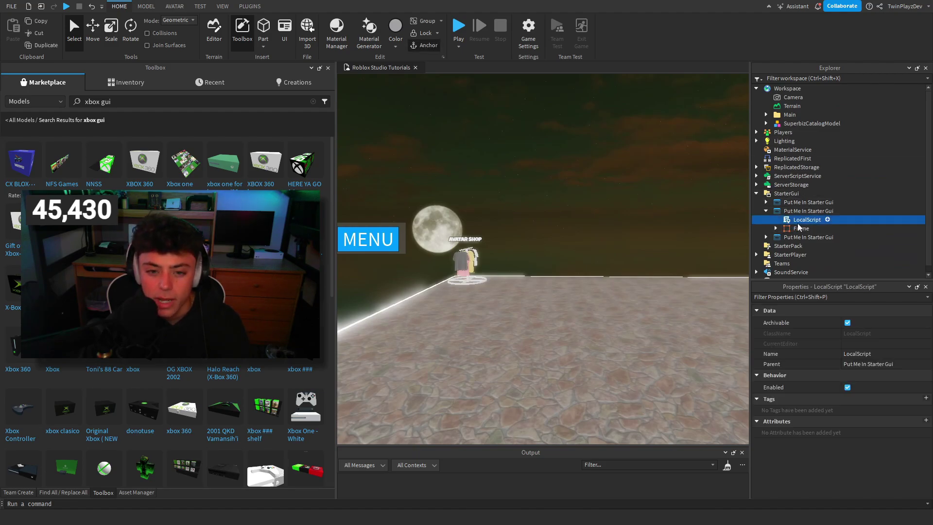
pyautogui.doubleClick(799, 221)
pyautogui.click(475, 69)
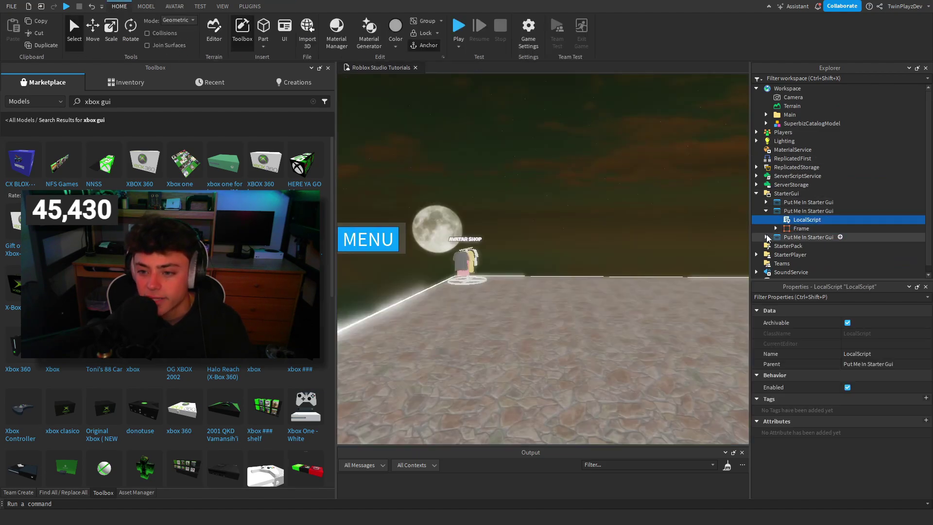
pyautogui.click(767, 238)
pyautogui.click(792, 239)
pyautogui.doubleClick(794, 245)
pyautogui.click(474, 67)
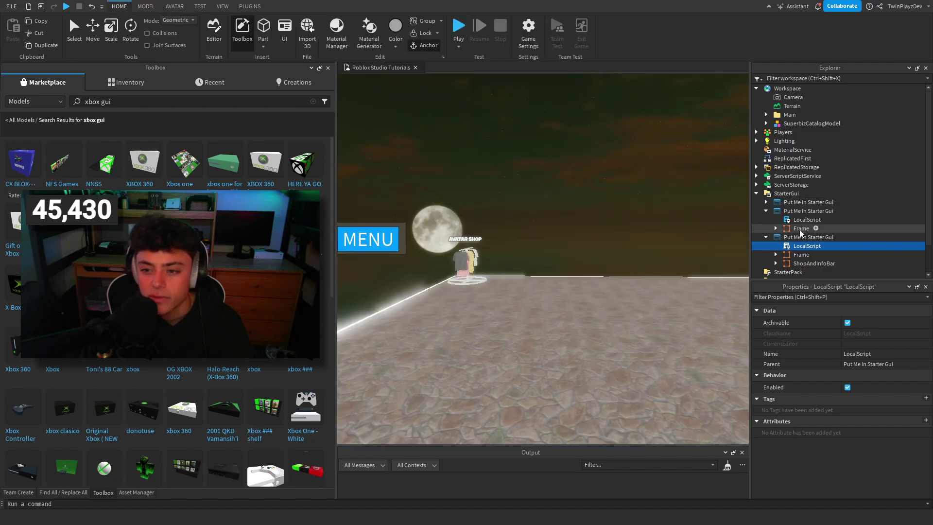
pyautogui.scroll(-1, 775, 239)
pyautogui.click(776, 238)
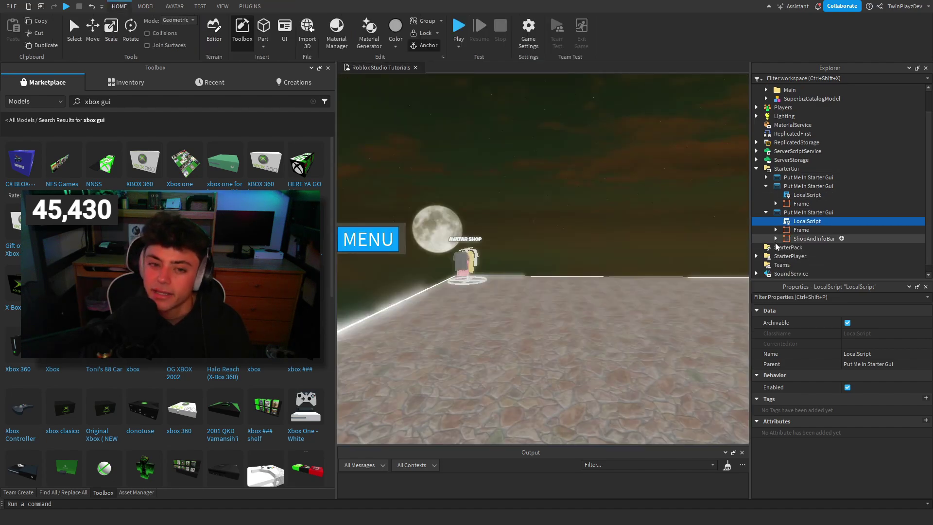
pyautogui.keyDown('shift'); pyautogui.click(776, 244); pyautogui.keyUp('shift')
pyautogui.press('Delete')
pyautogui.hotkey('ctrl', 'z')
# - Delete all three Put Me In Starter Gui objects from StarterGui and return the Toolbox to its Marketplace start page
pyautogui.moveTo(698, 183); pyautogui.dragTo(571, 192, button='right')
pyautogui.press('w')
pyautogui.press('d')
pyautogui.press('s')
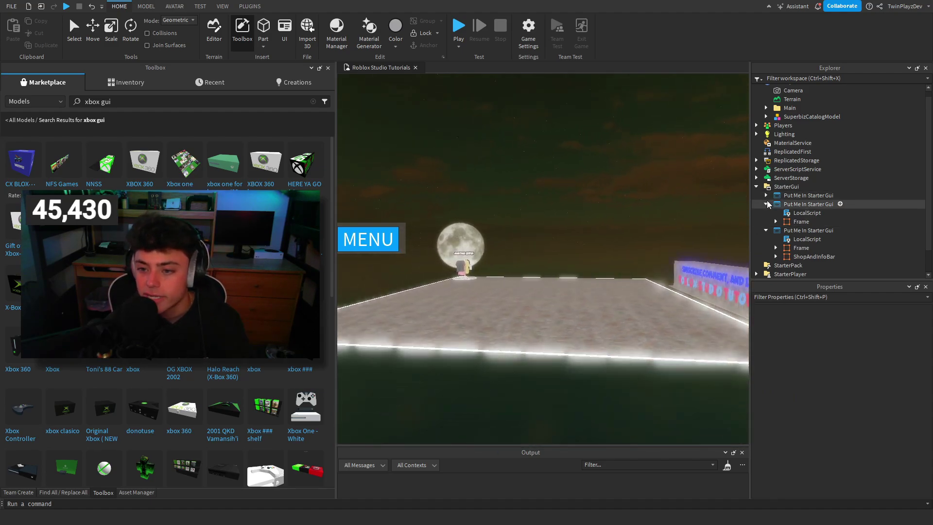
pyautogui.click(767, 203)
pyautogui.click(768, 212)
pyautogui.moveTo(868, 206); pyautogui.dragTo(866, 218)
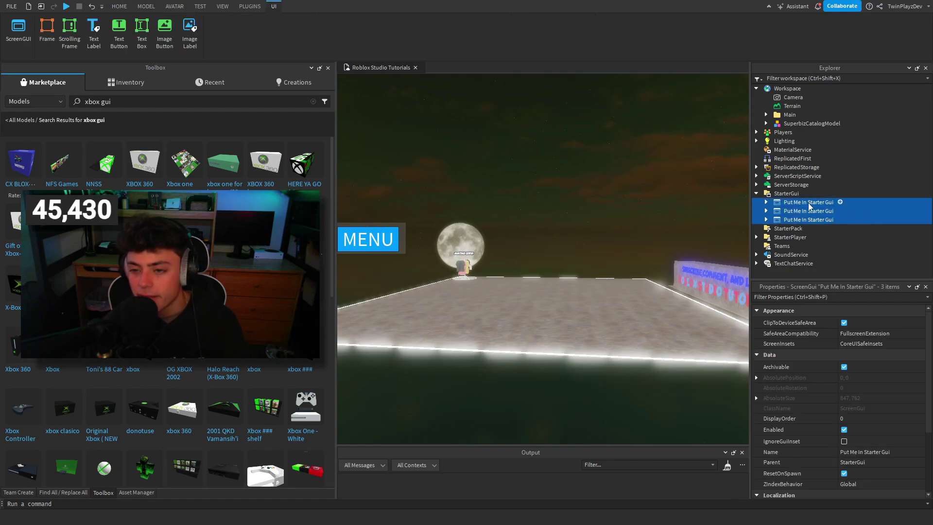
pyautogui.press('Delete')
pyautogui.press('w')
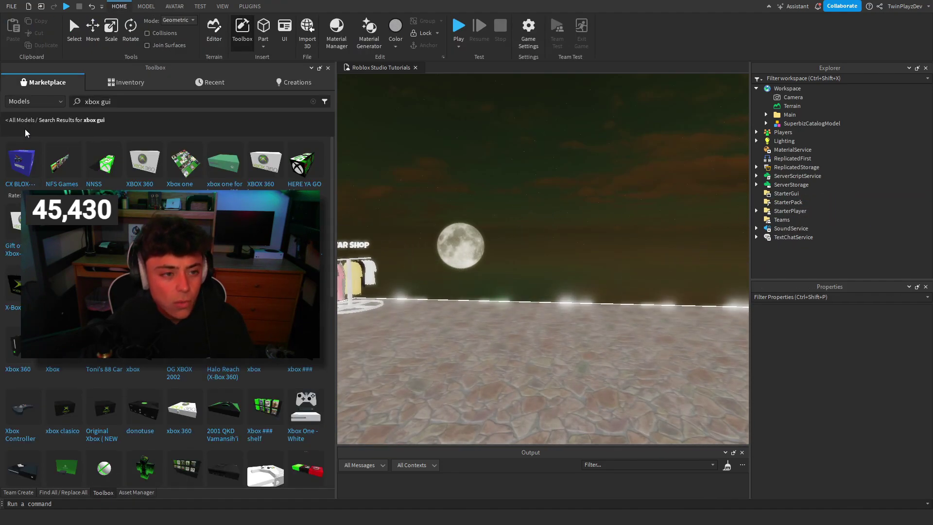
pyautogui.click(29, 82)
pyautogui.press('s')
pyautogui.moveTo(611, 221)
pyautogui.mouseDown(button='right')
pyautogui.moveTo(618, 224)
pyautogui.moveTo(571, 253)
pyautogui.moveTo(590, 234)
pyautogui.moveTo(525, 215)
pyautogui.moveTo(615, 219)
pyautogui.mouseUp(button='right')
pyautogui.press('a')
pyautogui.press('w')
pyautogui.press('a')
pyautogui.press('w')
pyautogui.press('s')
pyautogui.press('w')
pyautogui.press('a')
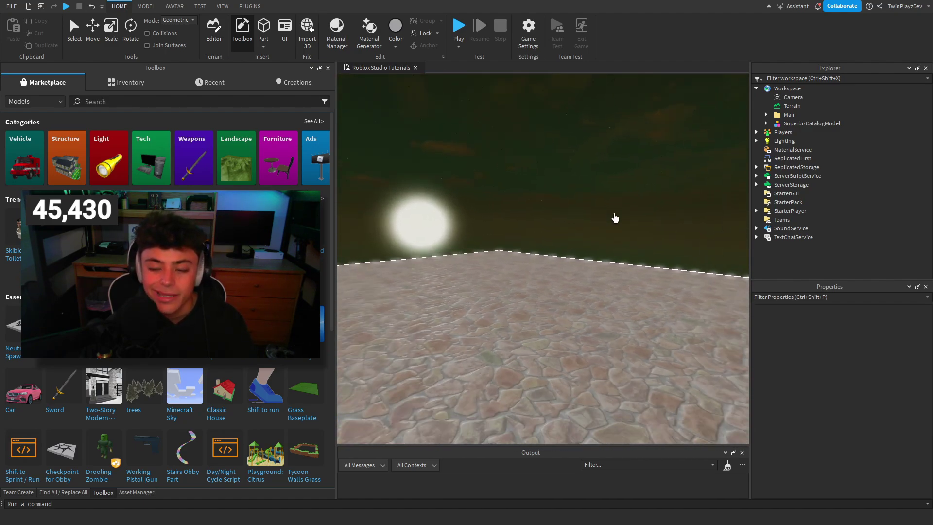
pyautogui.press('a')
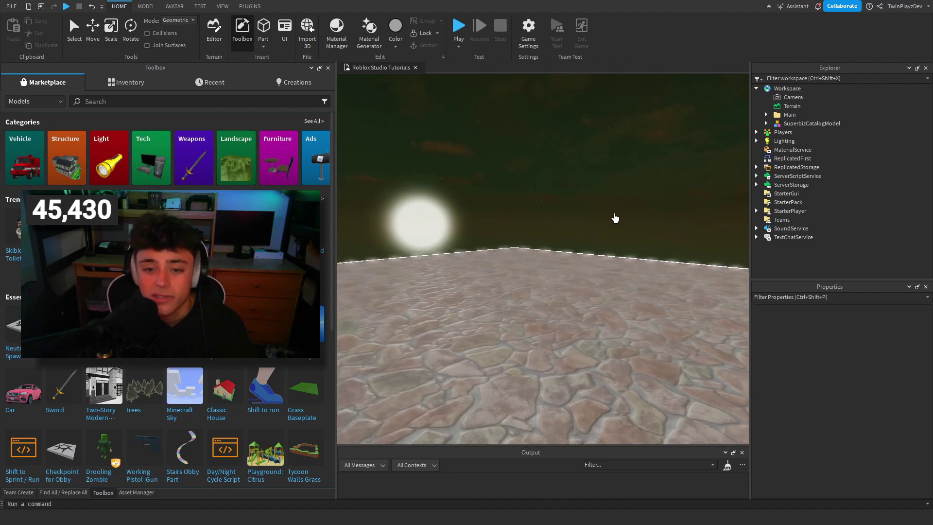
pyautogui.press('d')
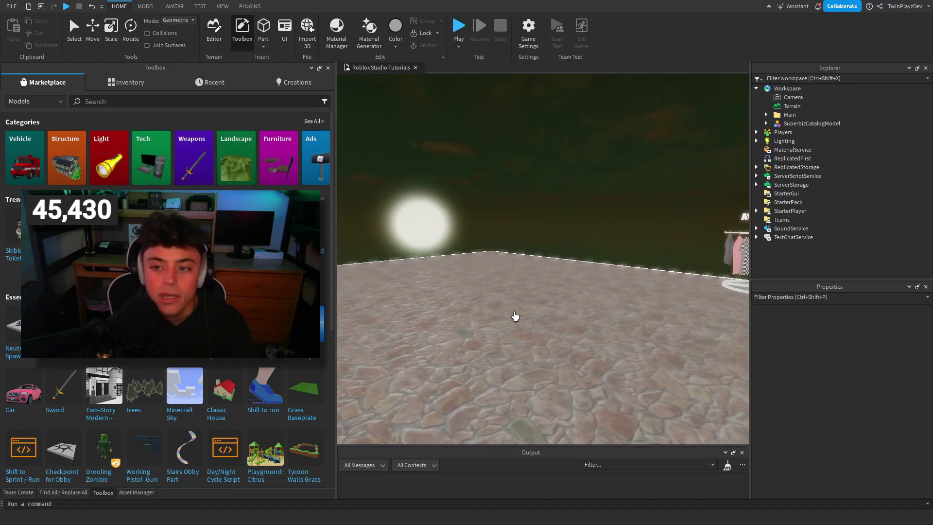
pyautogui.press('d')
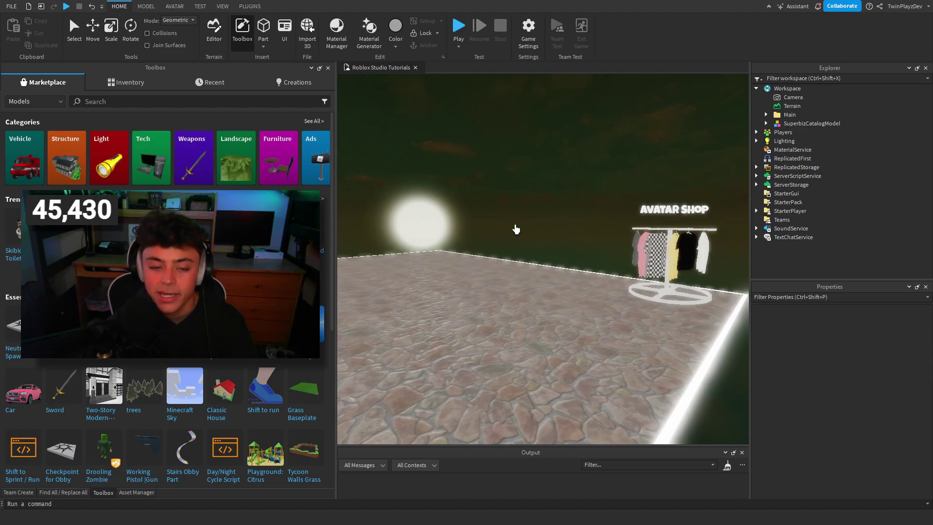
pyautogui.moveTo(516, 230); pyautogui.dragTo(512, 227, button='right')
pyautogui.press('s')
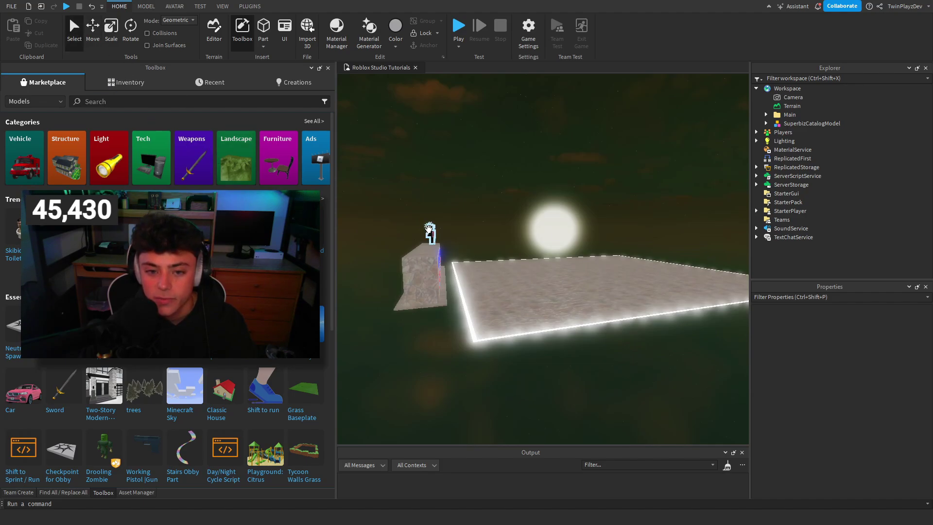
pyautogui.moveTo(693, 233); pyautogui.dragTo(671, 226, button='right')
pyautogui.press('w')
pyautogui.press('w')
pyautogui.moveTo(670, 225); pyautogui.dragTo(670, 226, button='right')
pyautogui.press('w')
pyautogui.moveTo(746, 196); pyautogui.dragTo(745, 197, button='right')
pyautogui.press('a')
pyautogui.press('d')
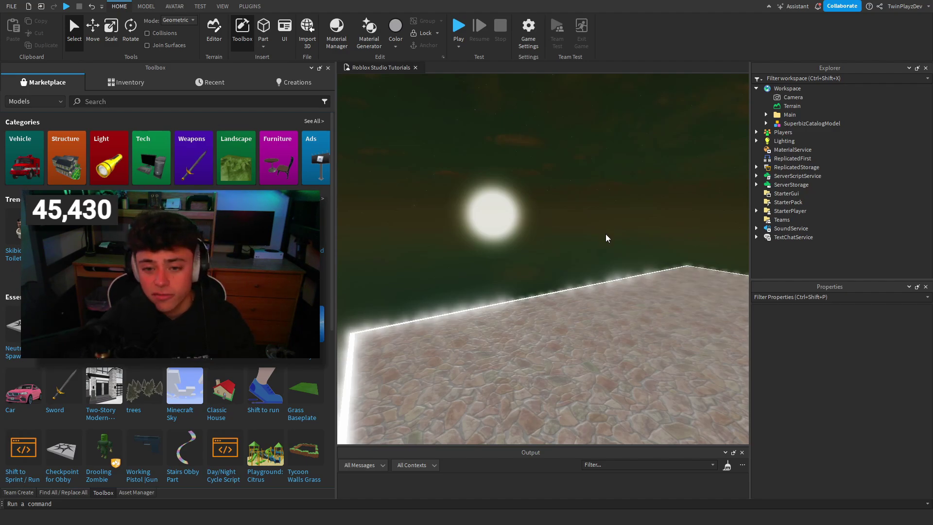
pyautogui.moveTo(553, 179); pyautogui.dragTo(543, 179, button='right')
pyautogui.scroll(-6, 543, 179)
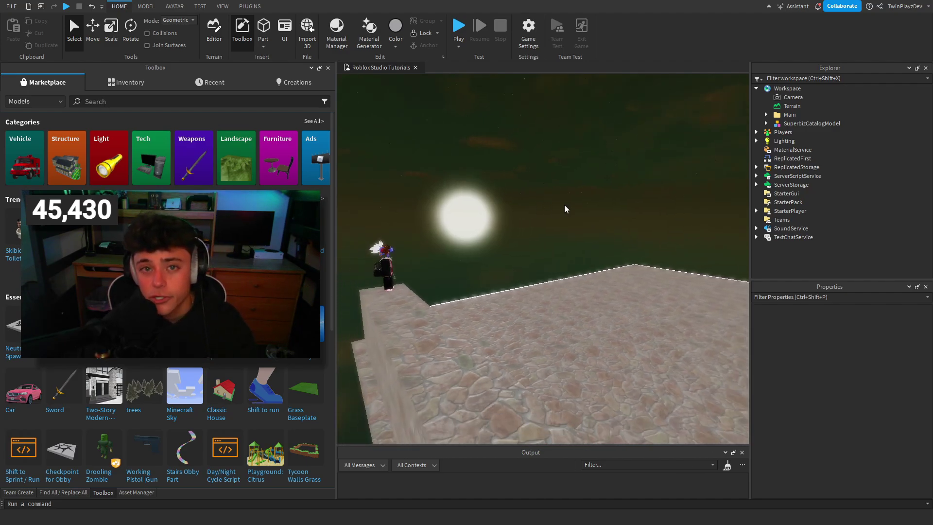
pyautogui.moveTo(521, 225); pyautogui.dragTo(521, 224, button='right')
pyautogui.scroll(-3, 573, 216)
pyautogui.scroll(6, 678, 198)
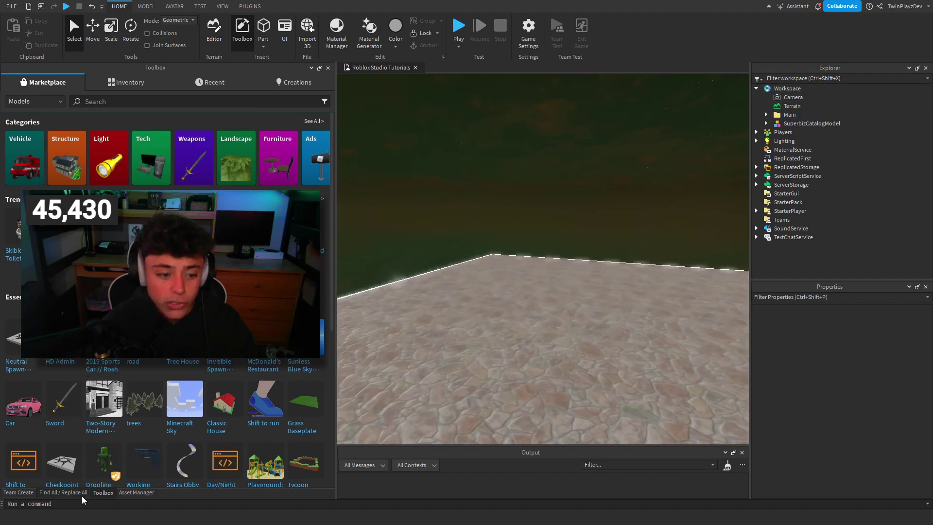
# - Search all scripts for "mousebutt" and examine the MouseButton1 and Touch input checks in the BillboardInputHelper script
pyautogui.click(56, 492)
pyautogui.write('mousebutt')
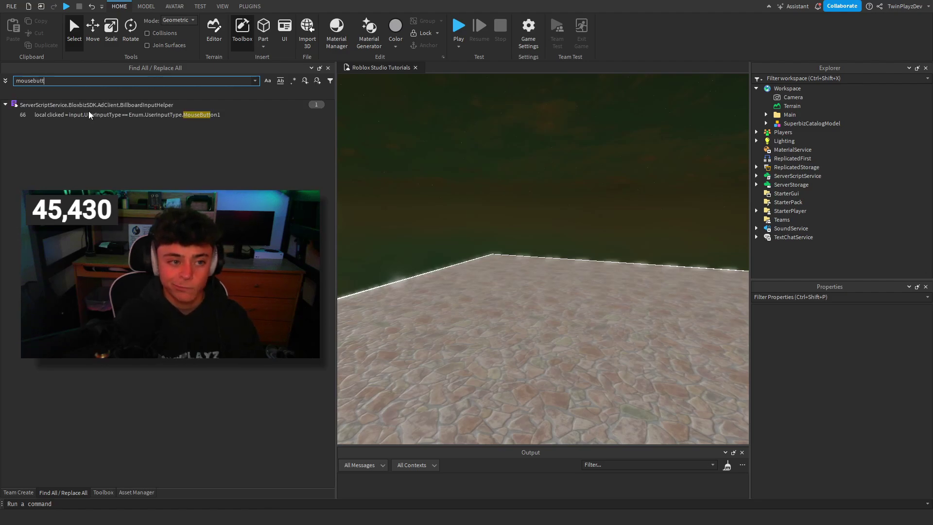
pyautogui.click(123, 115)
pyautogui.doubleClick(169, 116)
pyautogui.click(568, 260)
pyautogui.click(640, 254)
pyautogui.click(440, 252)
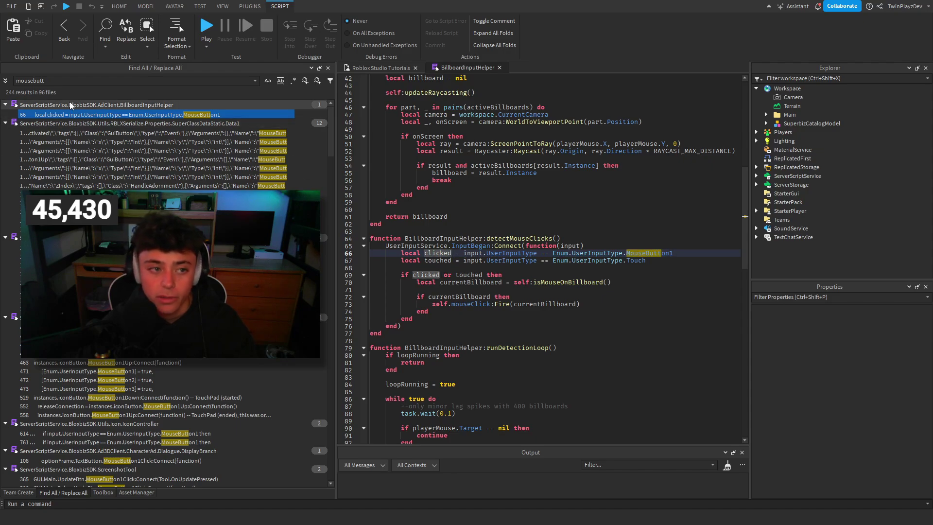
# - Examine the MouseButton2Click handler in the Icon script and the input type checks in the ViewportFrame script from the search results
pyautogui.click(165, 344)
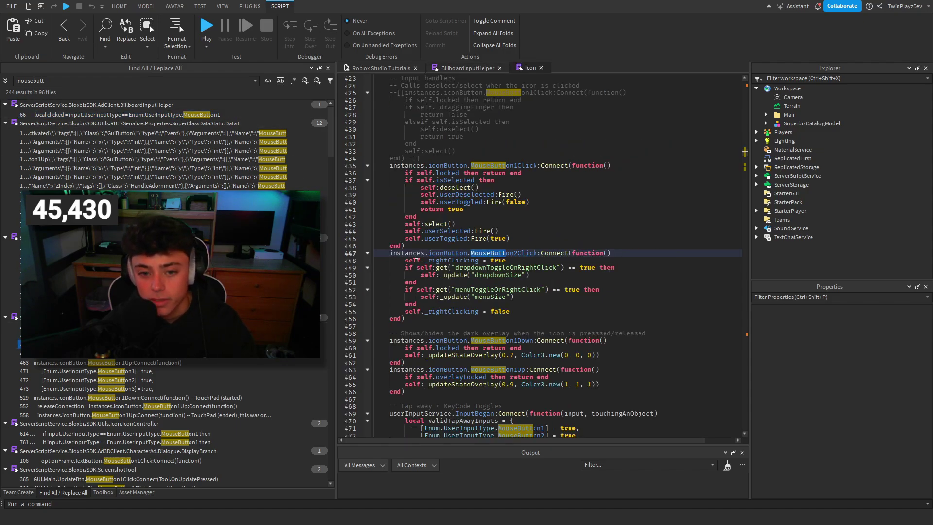
pyautogui.scroll(-3, 487, 229)
pyautogui.click(506, 186)
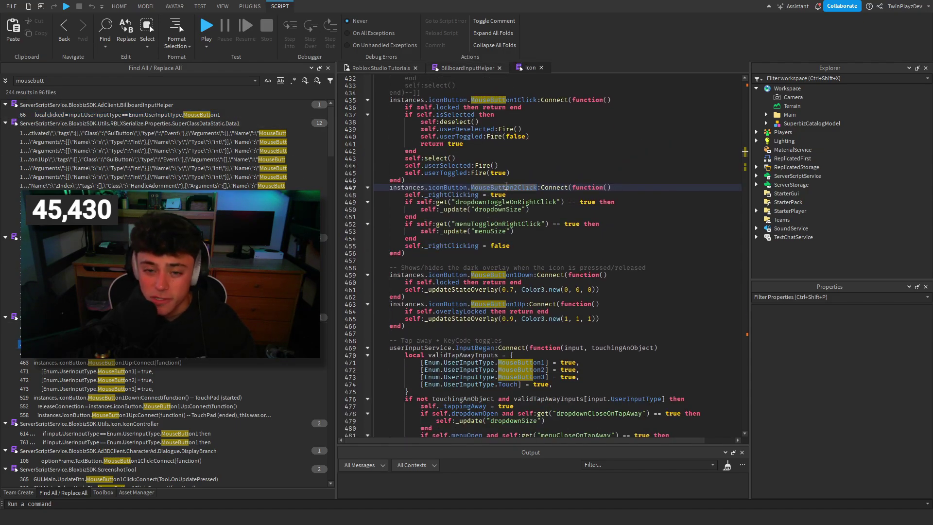
pyautogui.scroll(-8, 165, 331)
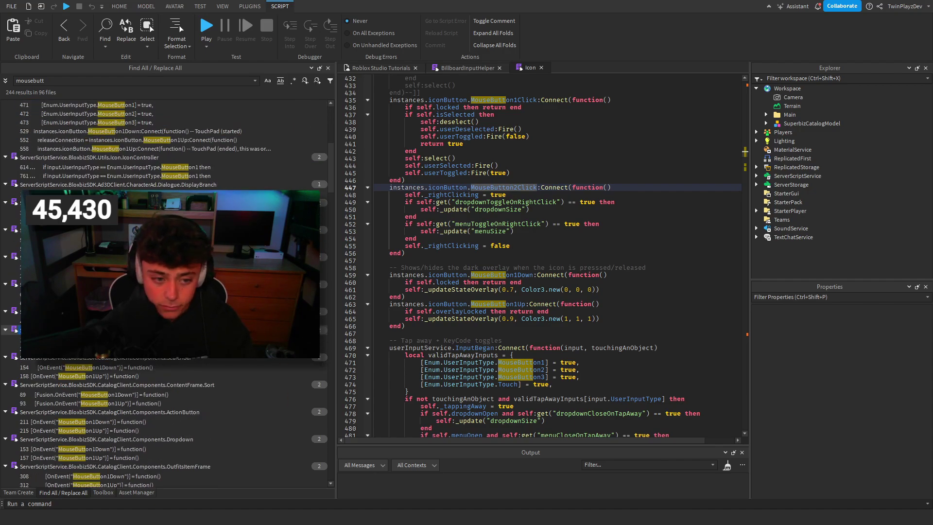
pyautogui.click(124, 347)
pyautogui.moveTo(534, 440); pyautogui.dragTo(401, 423)
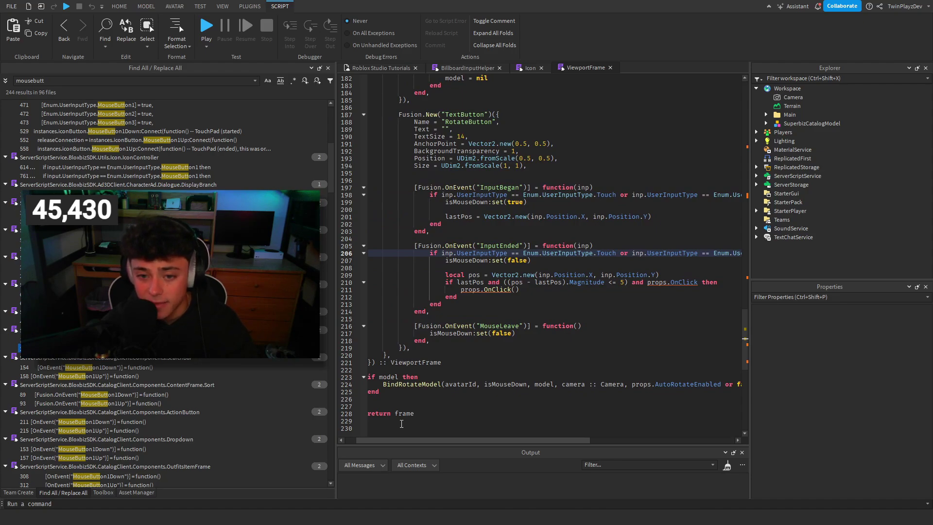
# - Close the ViewportFrame, Icon and BillboardInputHelper scripts and clear the project-wide search term
pyautogui.click(610, 67)
pyautogui.click(540, 67)
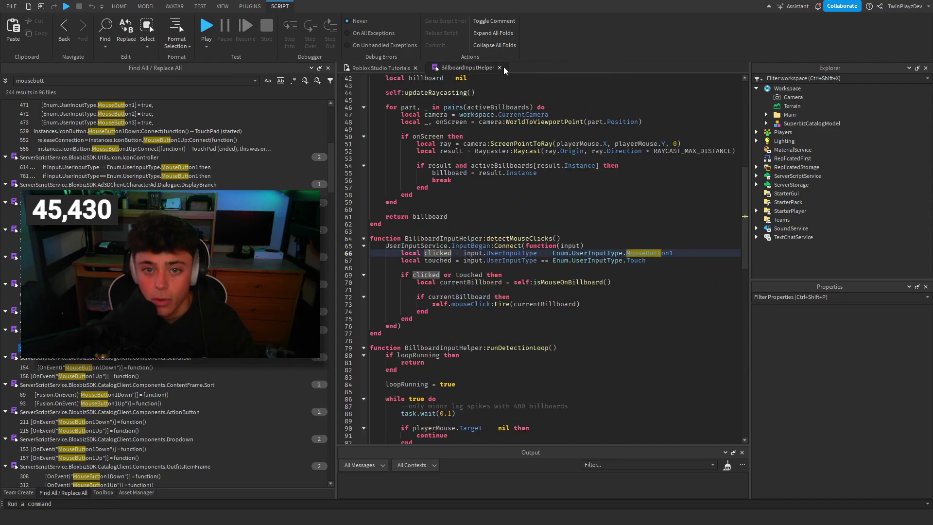
pyautogui.click(499, 68)
pyautogui.scroll(7, 63, 116)
pyautogui.doubleClick(18, 83)
pyautogui.press('BackSpace')
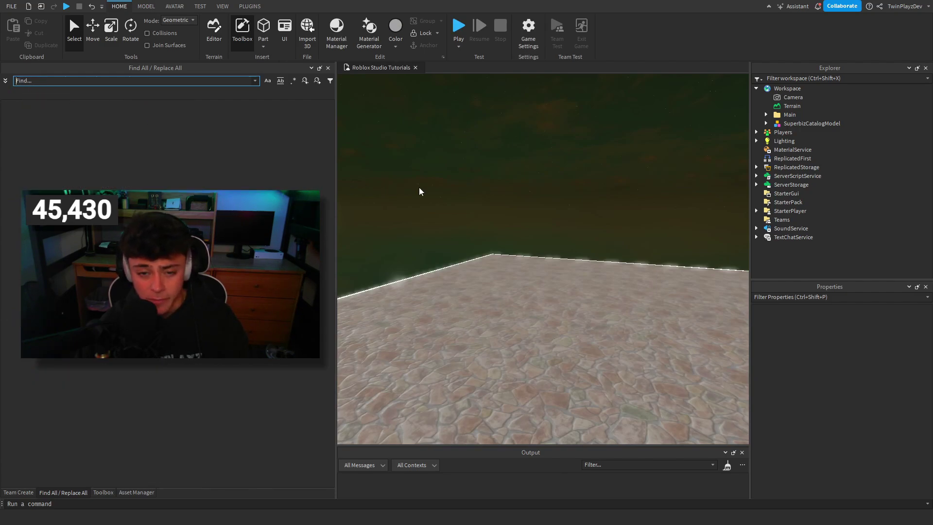
pyautogui.moveTo(593, 194); pyautogui.dragTo(552, 194, button='right')
pyautogui.press('s')
pyautogui.press('s')
pyautogui.press('a')
pyautogui.press('w')
pyautogui.moveTo(658, 229); pyautogui.dragTo(659, 229, button='right')
pyautogui.press('s')
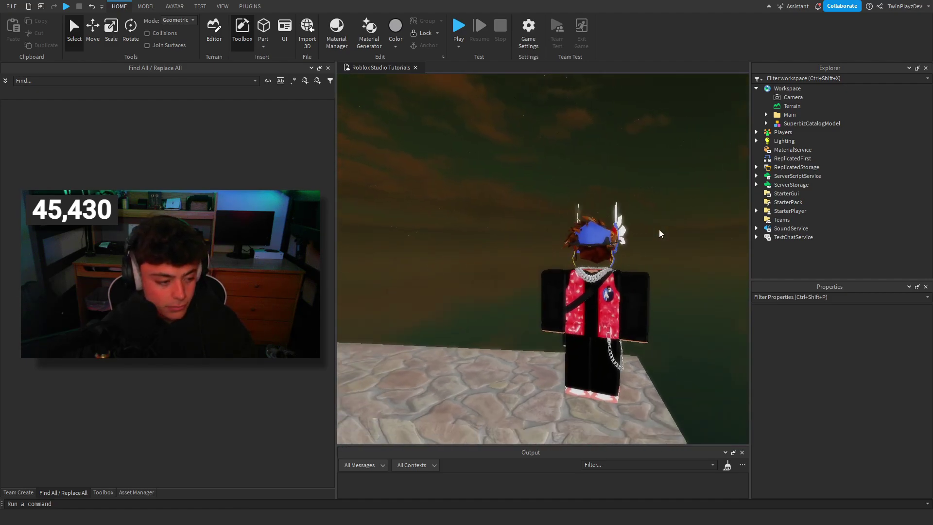